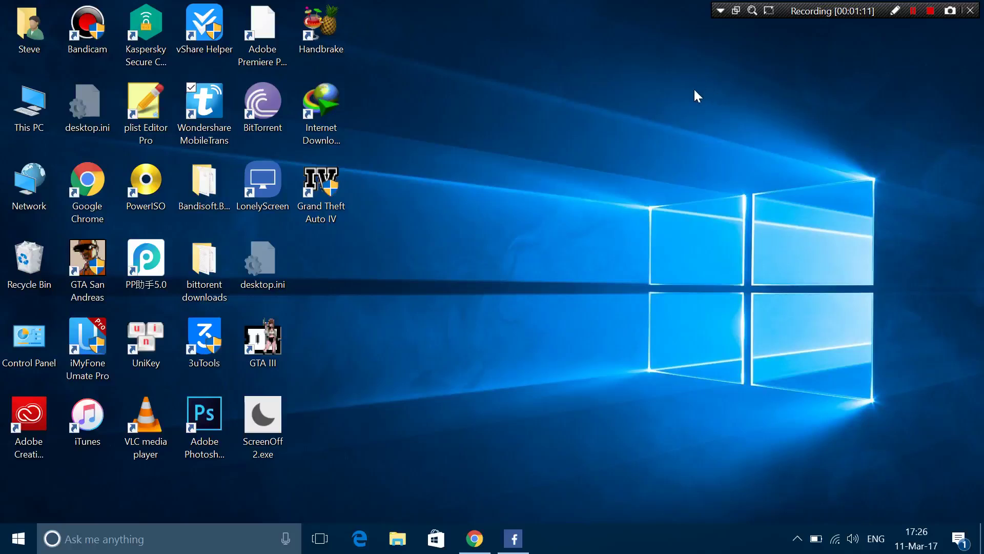
# Launch vShare Helper, dismiss the iPad connection note, and open the APPS featured listing
pyautogui.doubleClick(204, 28)
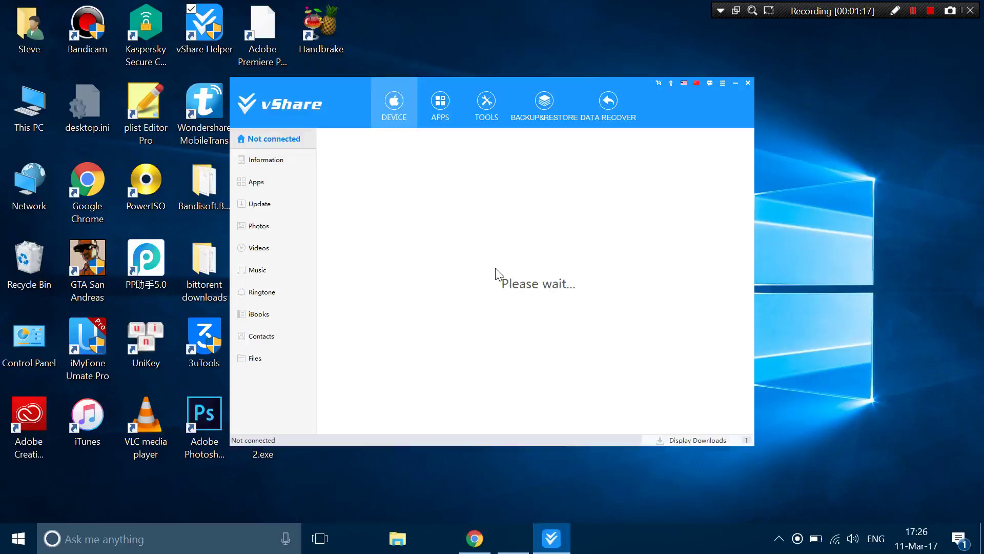
pyautogui.click(281, 166)
pyautogui.click(493, 324)
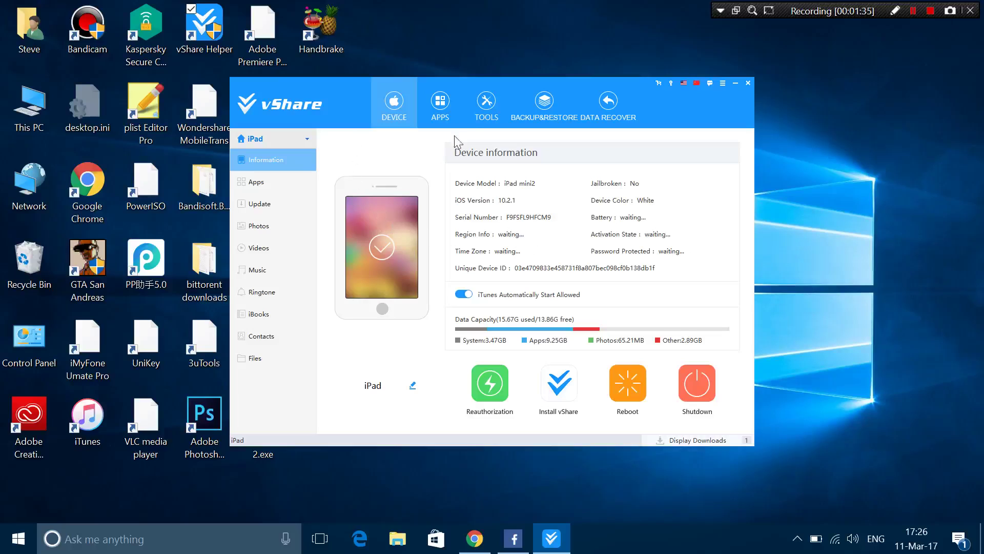
pyautogui.click(452, 118)
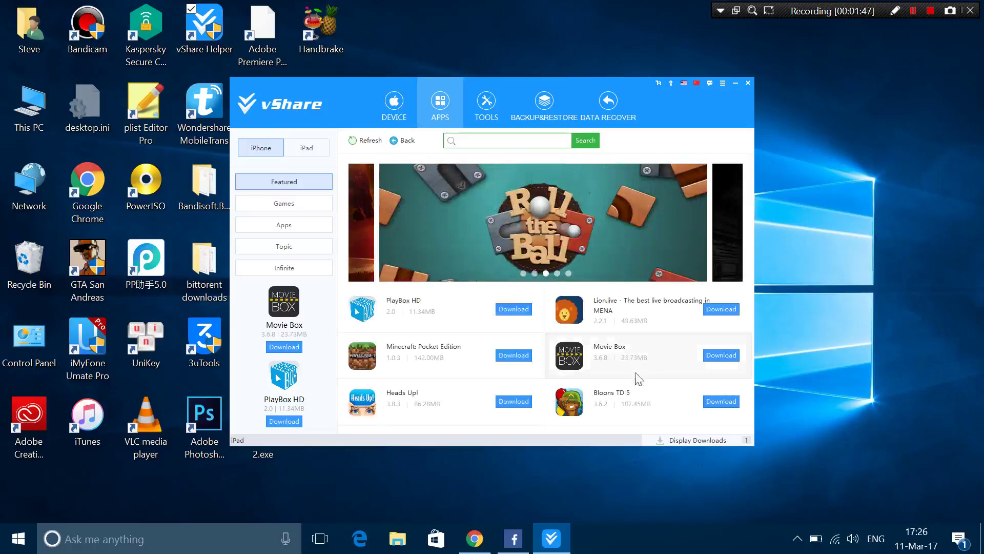
pyautogui.click(674, 441)
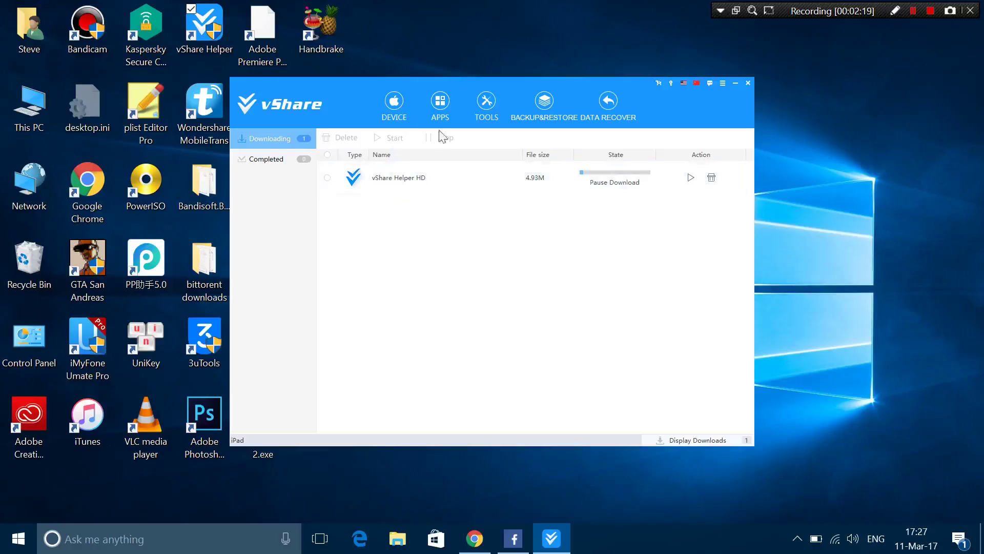
pyautogui.click(440, 113)
pyautogui.scroll(-3, 468, 346)
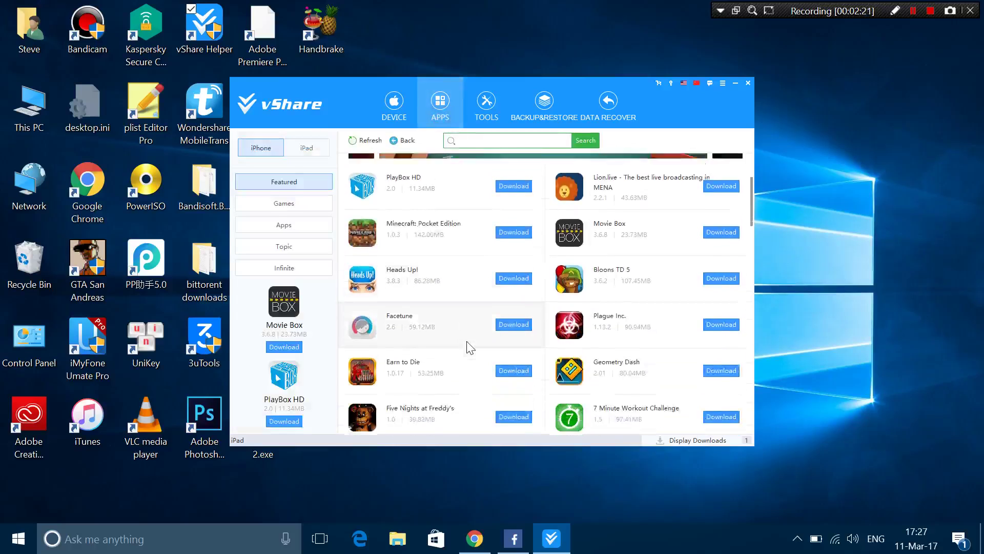
pyautogui.scroll(2, 468, 346)
pyautogui.scroll(-3, 468, 346)
pyautogui.scroll(3, 468, 346)
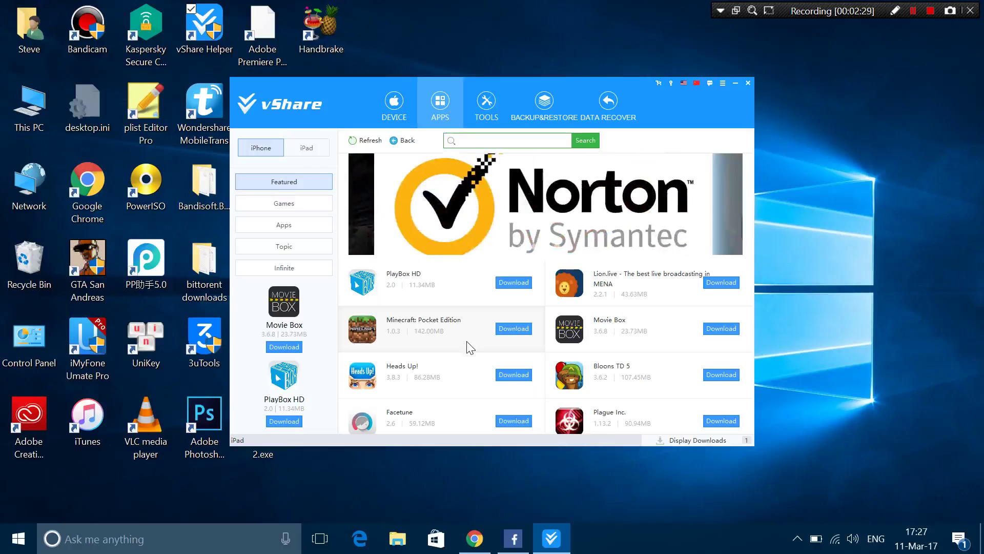
# Open the PlayBox HD details page and start downloading PlayBox HD
pyautogui.click(413, 273)
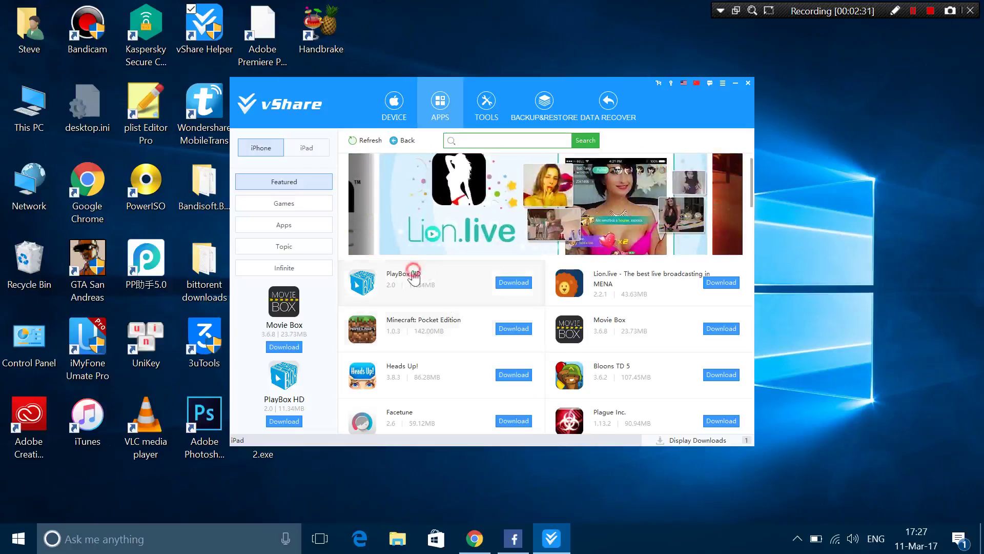
pyautogui.click(408, 142)
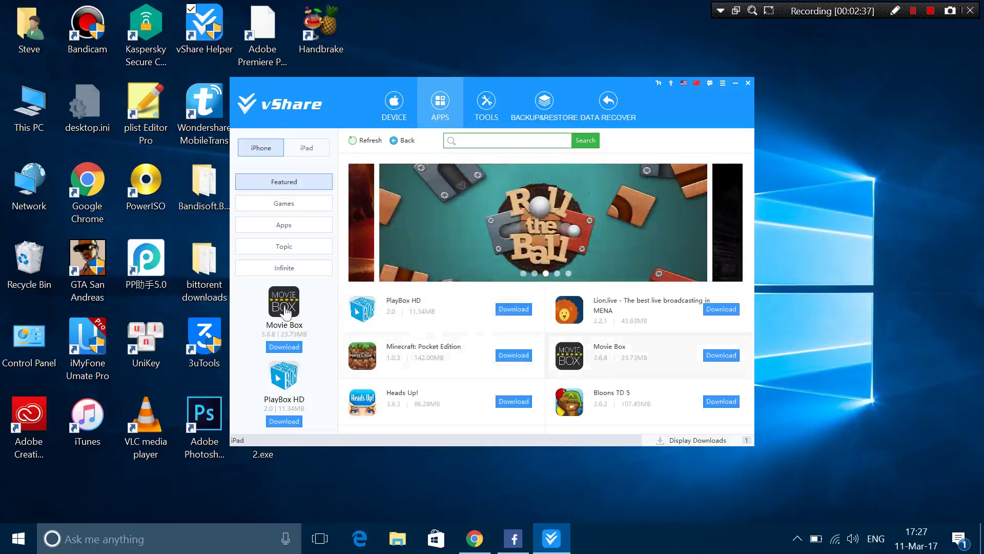
pyautogui.click(411, 309)
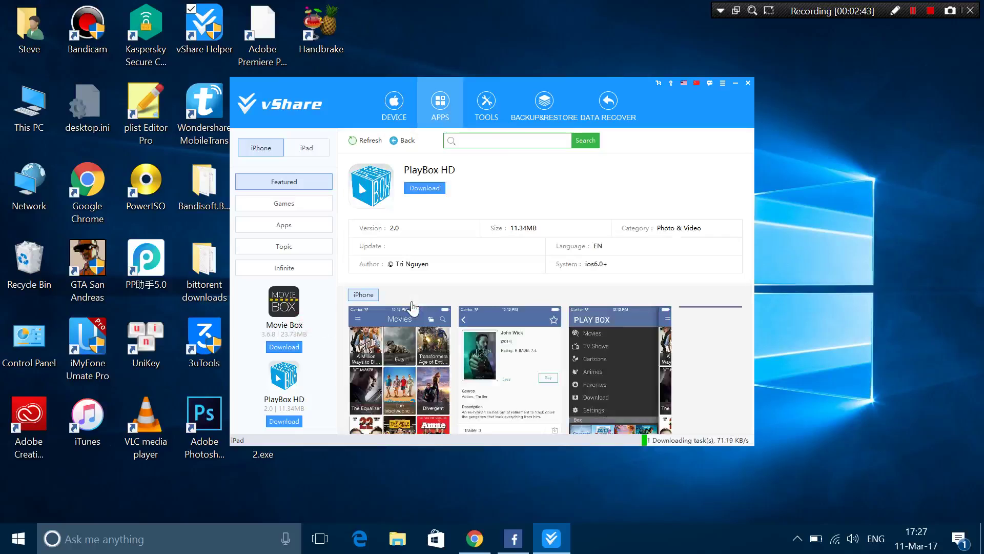
pyautogui.scroll(-3, 488, 306)
pyautogui.scroll(3, 460, 305)
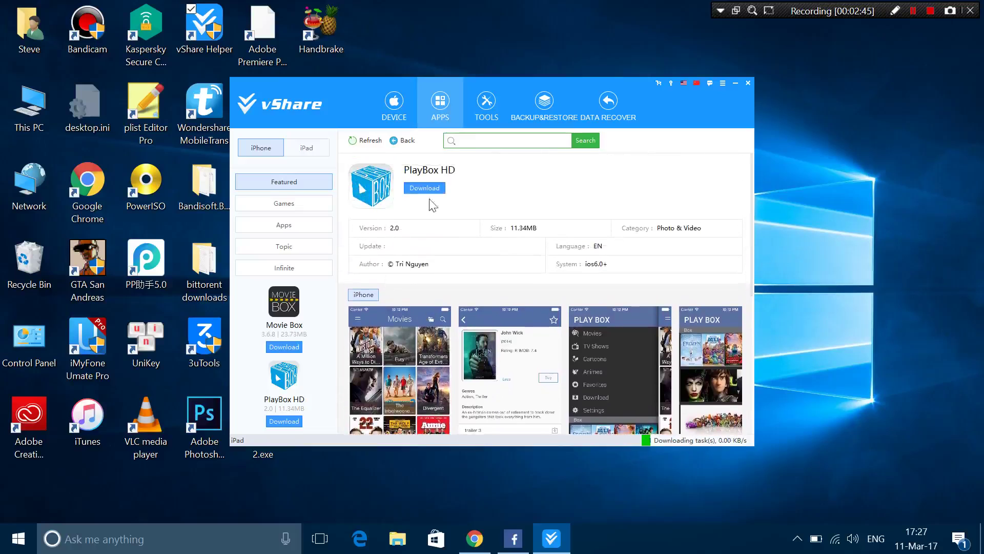
pyautogui.click(423, 189)
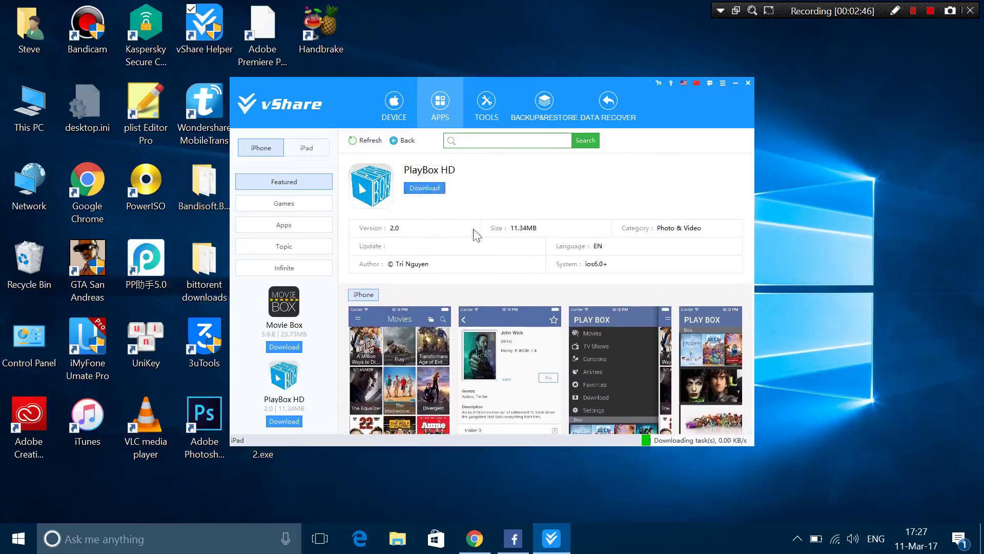
# Delete the vShare Helper HD item from the download queue, confirming Yes
pyautogui.click(709, 440)
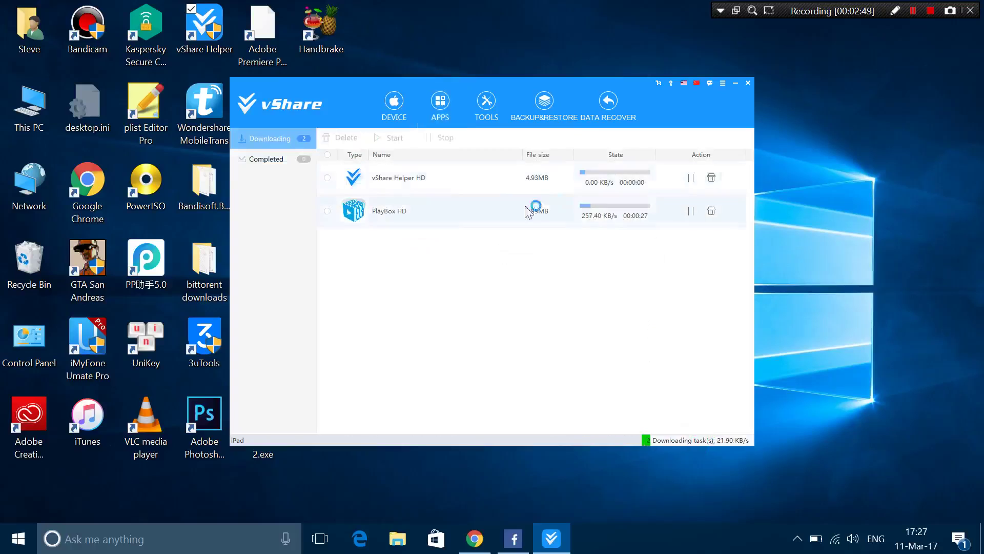
pyautogui.click(712, 177)
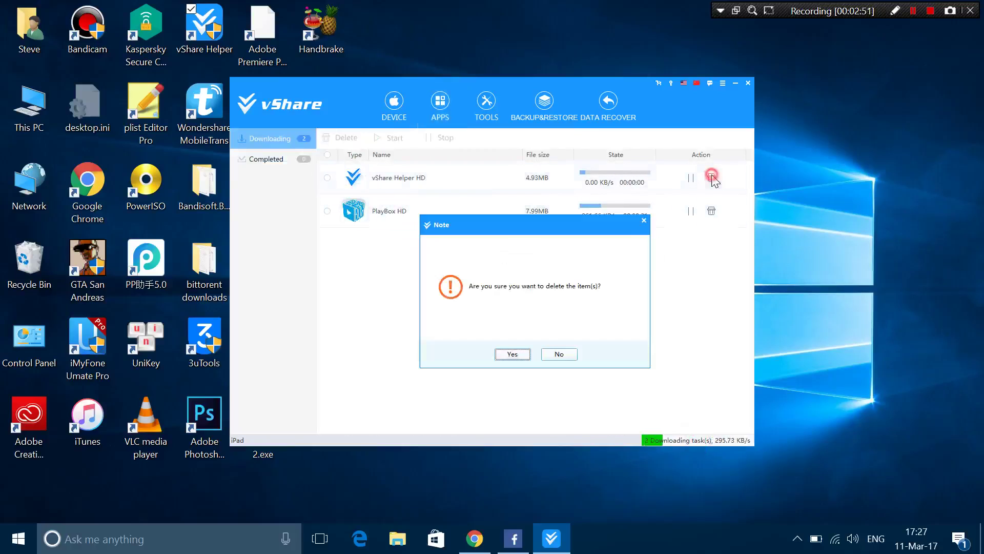
pyautogui.click(514, 354)
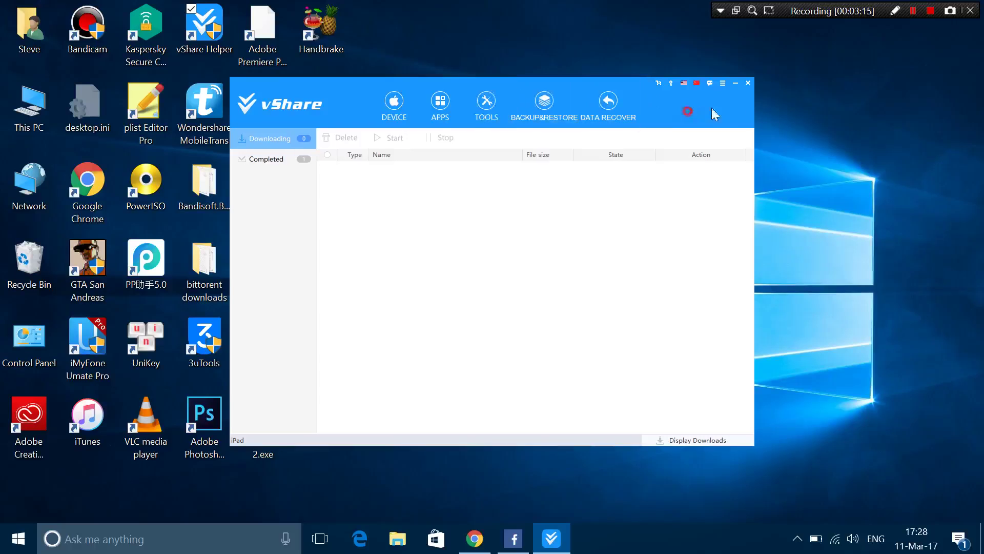
pyautogui.moveTo(711, 107); pyautogui.dragTo(882, 98)
# Launch LonelyScreen from the desktop to receive the iPad's AirPlay mirror
pyautogui.click(274, 204)
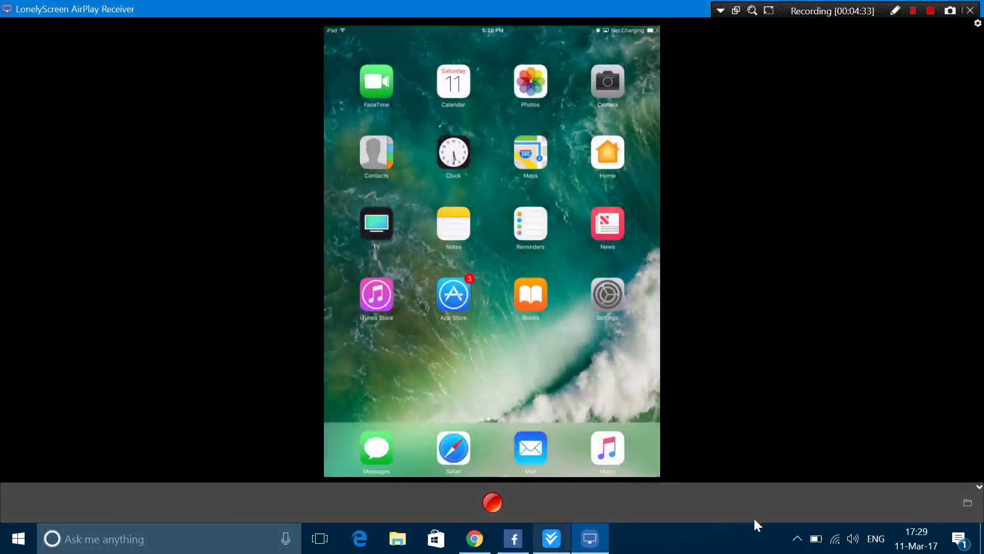
# Bring vShare Helper forward, download Minecraft: Pocket Edition and review the download queue
pyautogui.press('super+Tab')
pyautogui.click(622, 150)
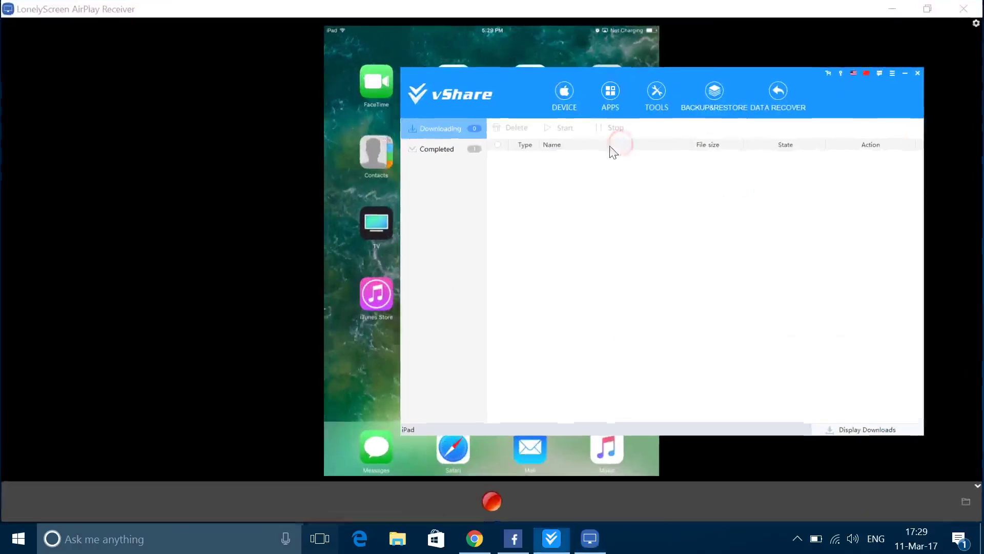
pyautogui.click(610, 95)
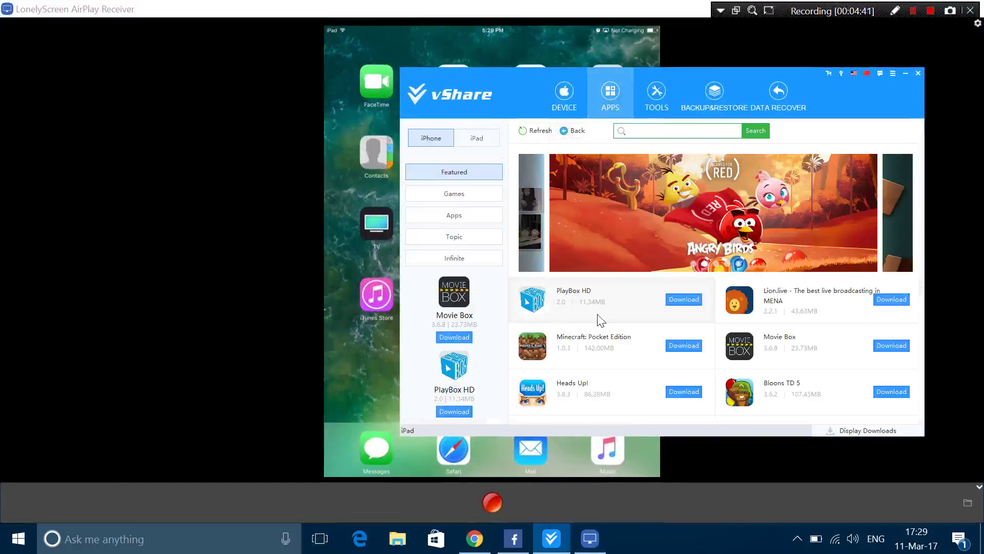
pyautogui.scroll(-2, 597, 308)
pyautogui.click(611, 276)
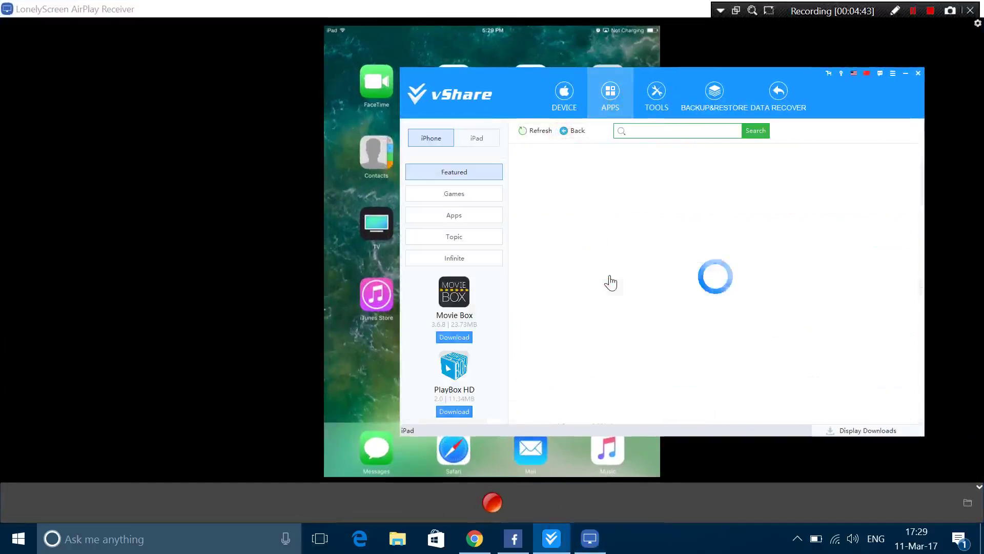
pyautogui.click(599, 180)
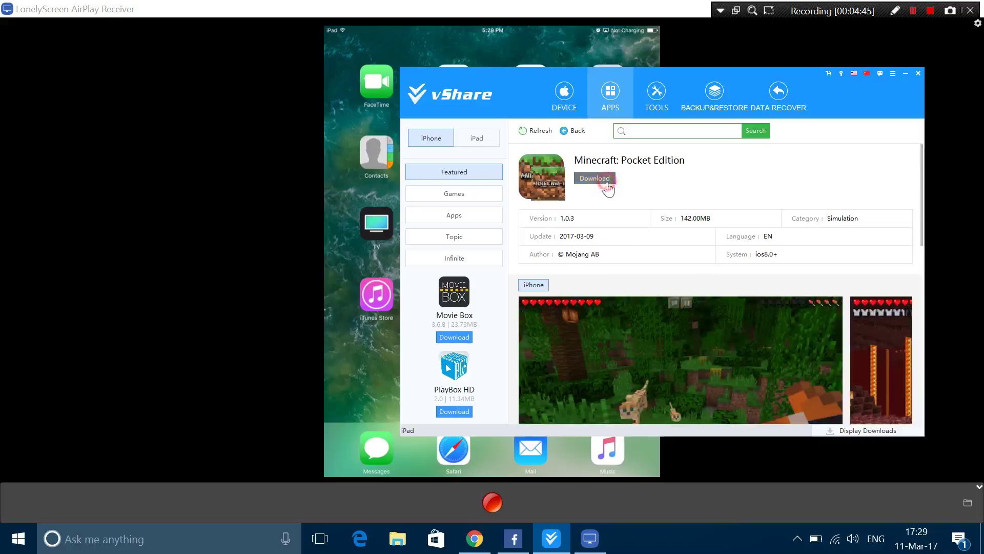
pyautogui.click(871, 430)
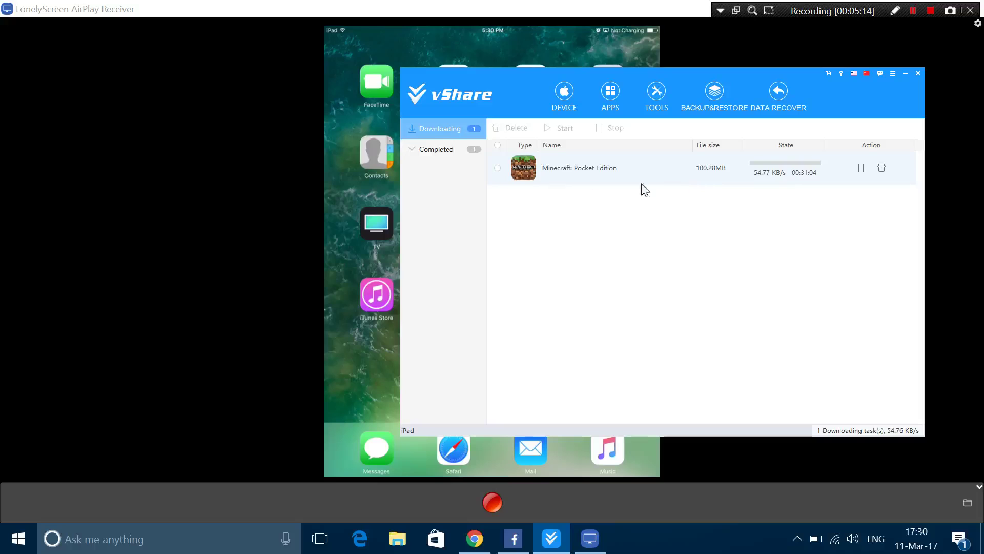
pyautogui.click(436, 151)
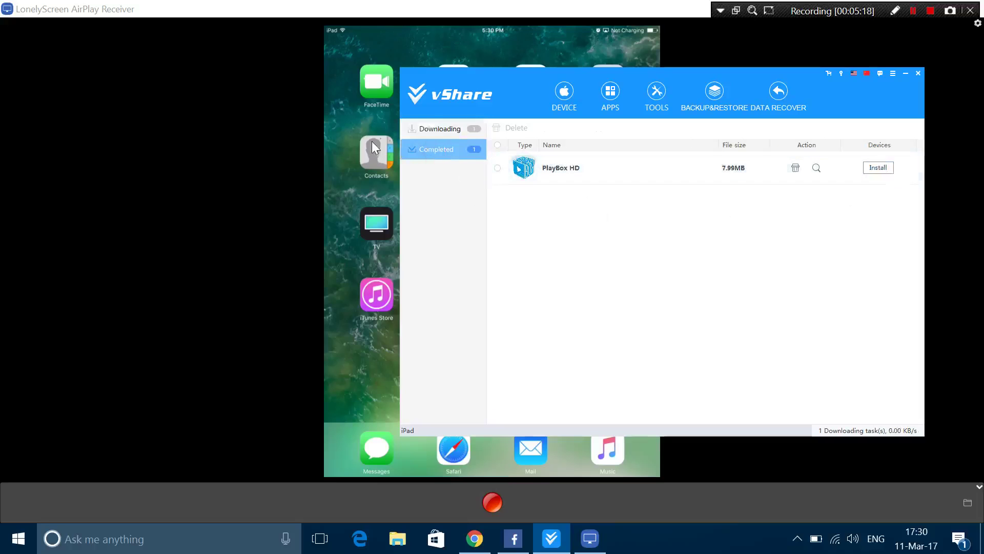
pyautogui.click(425, 135)
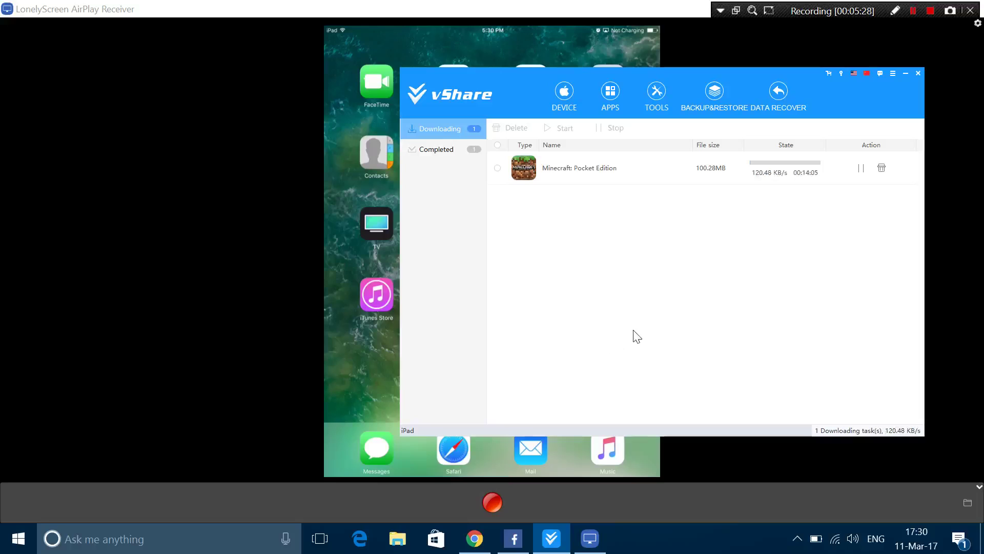
# Close the LonelyScreen mirror and exit vShare Helper, confirming Yes
pyautogui.click(862, 170)
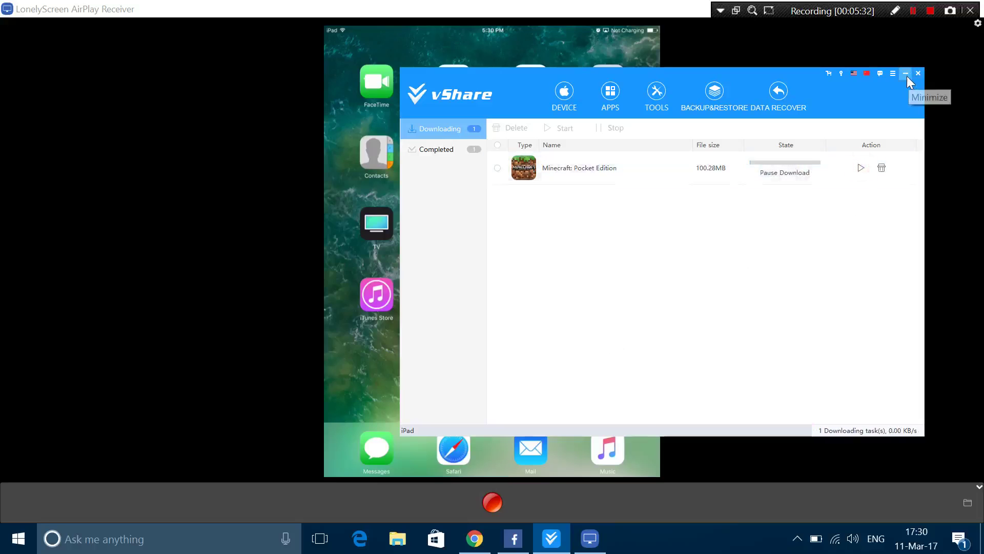
pyautogui.click(906, 73)
pyautogui.press('super+d')
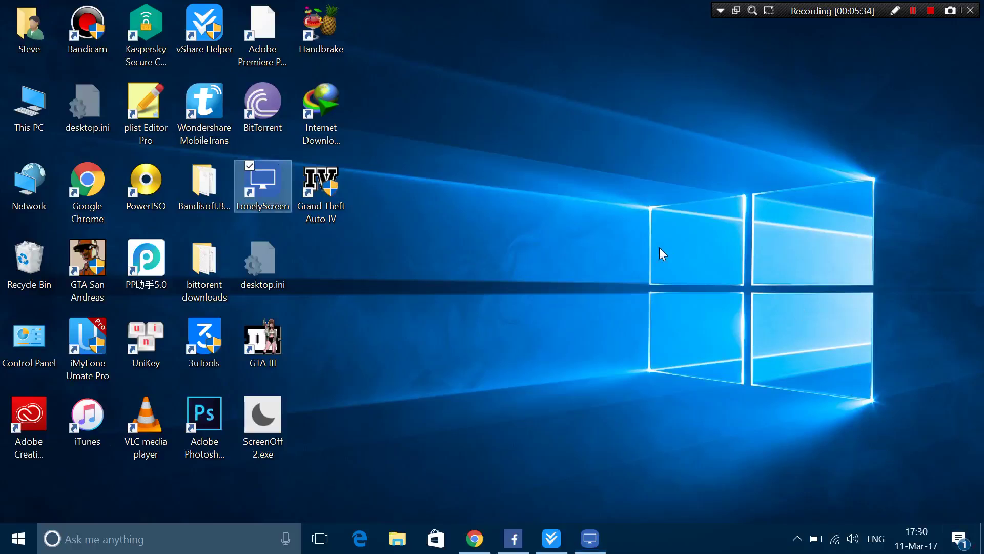
pyautogui.click(552, 538)
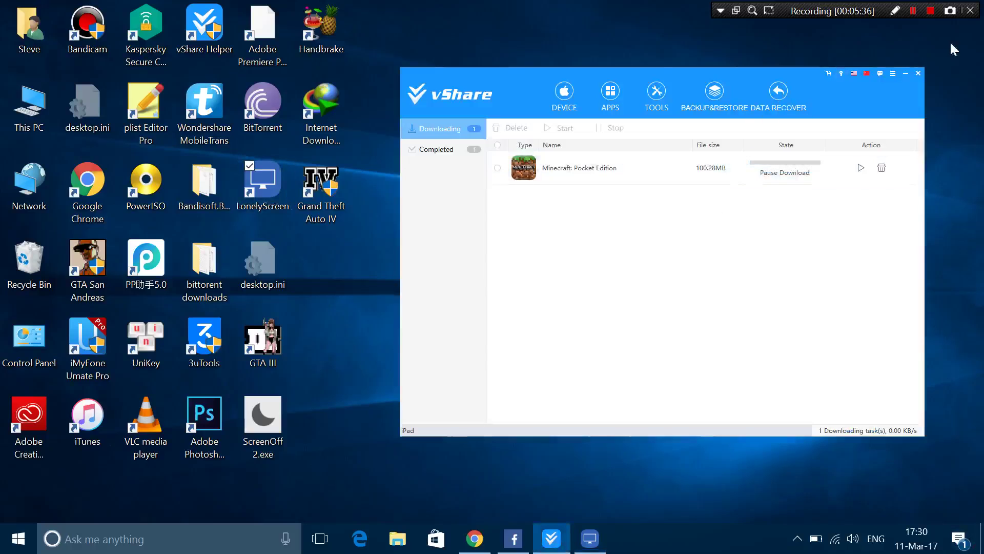
pyautogui.click(918, 73)
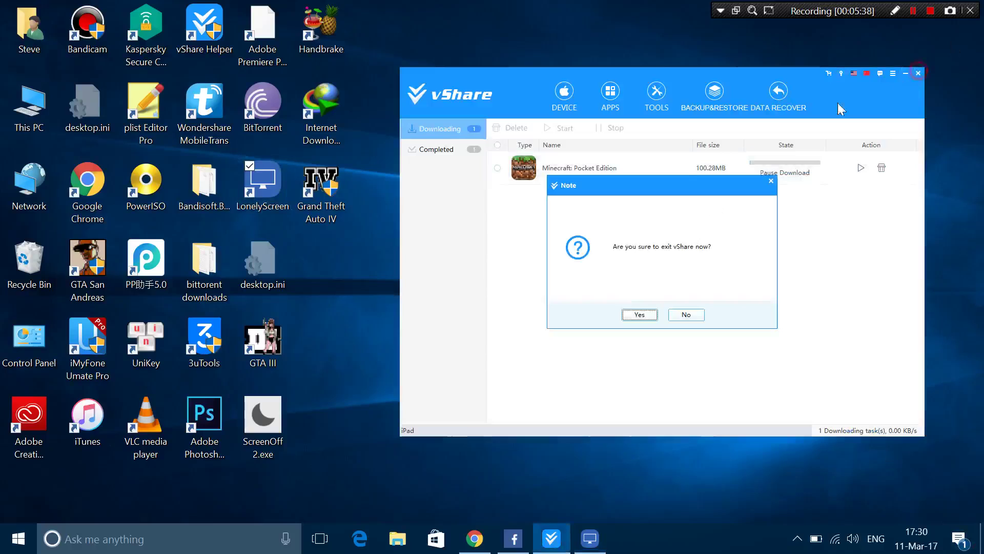
pyautogui.click(639, 314)
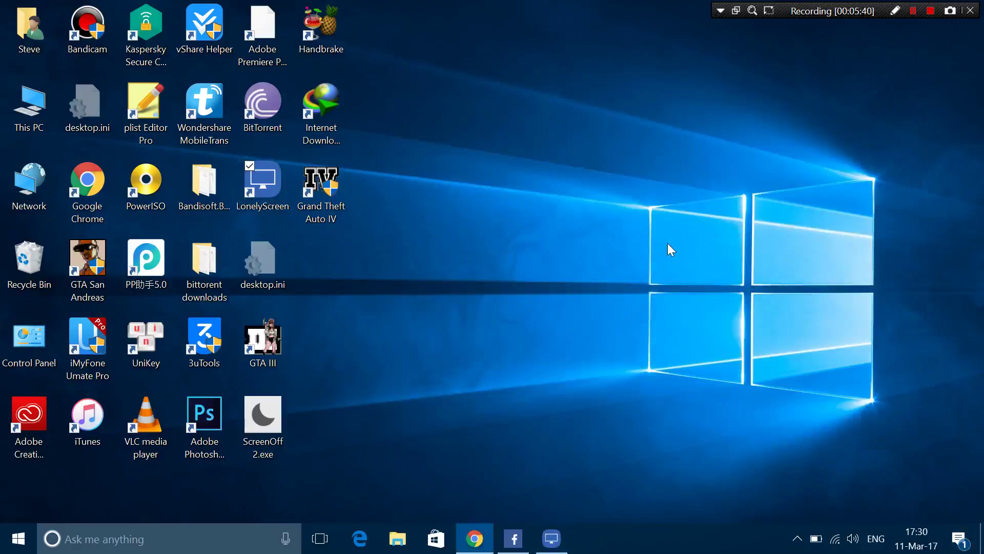
# Launch 3uTools, open its Apps tab and dismiss the device connection notice
pyautogui.click(207, 348)
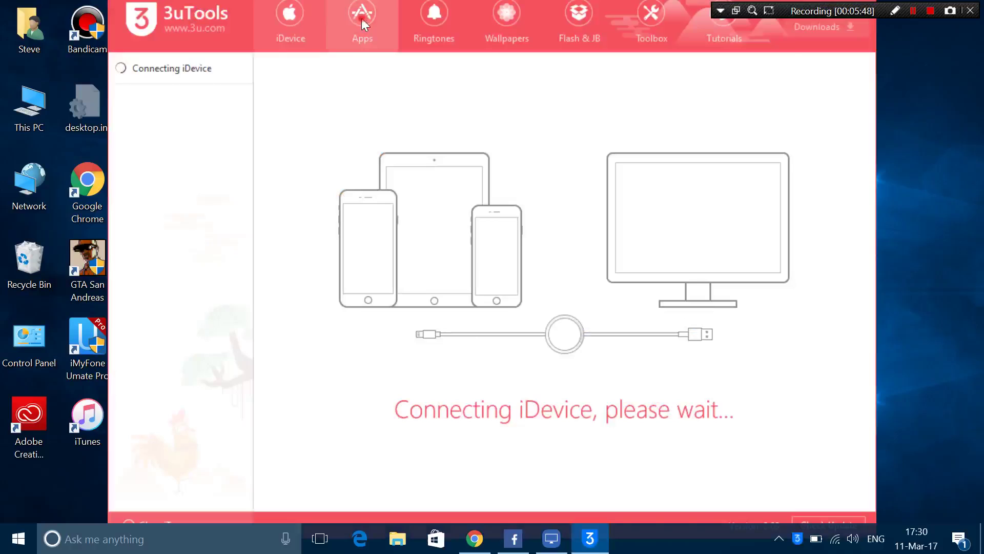
pyautogui.click(362, 21)
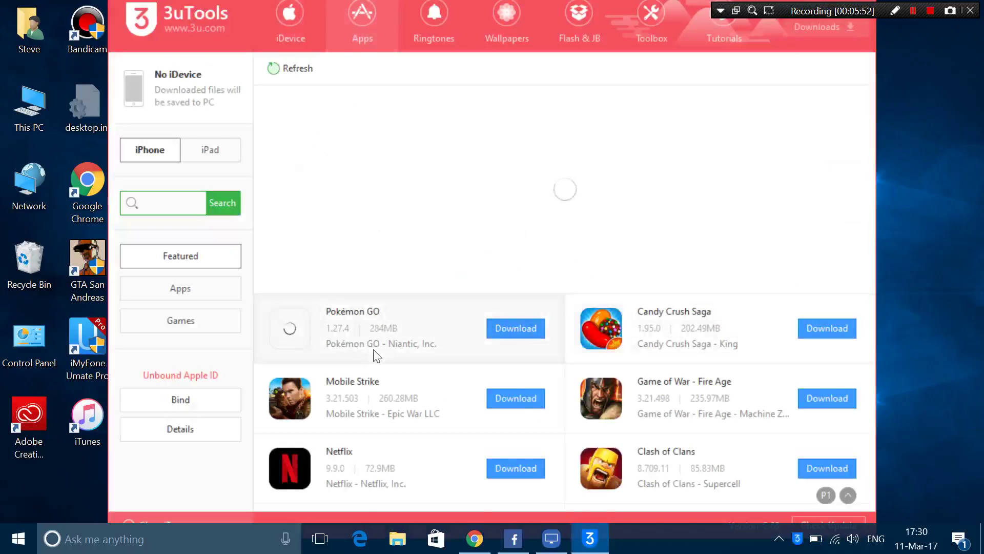
pyautogui.scroll(-4, 377, 352)
pyautogui.scroll(-5, 374, 350)
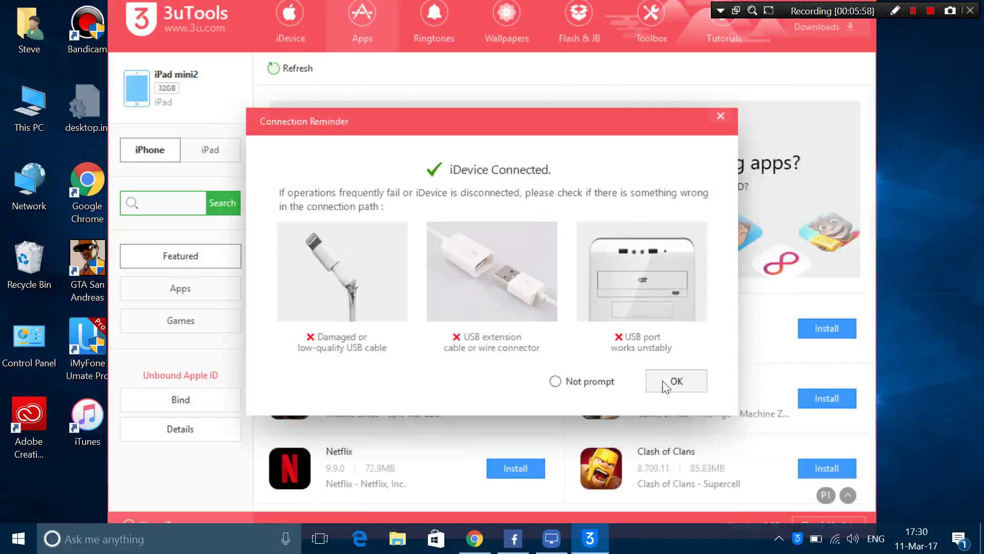
pyautogui.click(677, 381)
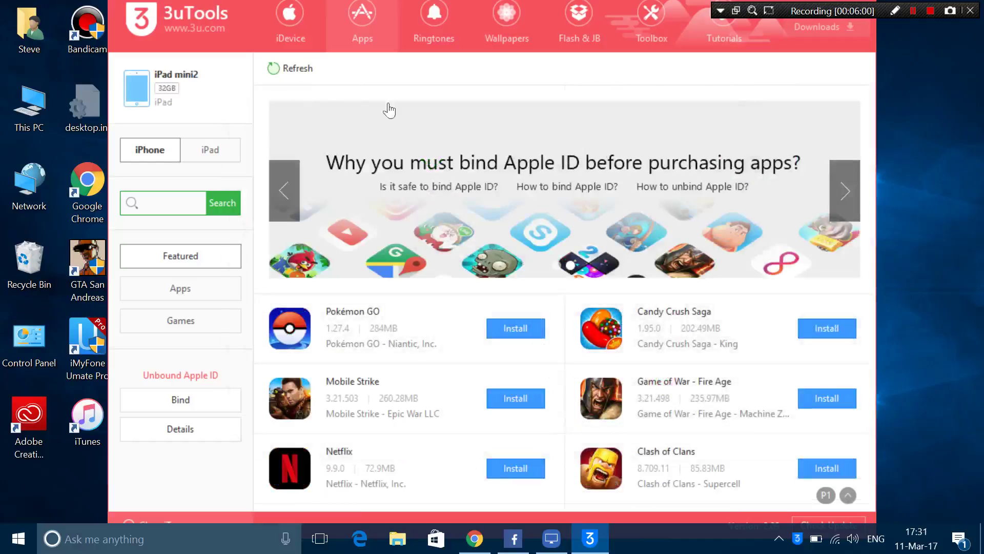
# Show the Games catalogue and scroll down to the game aa
pyautogui.click(154, 209)
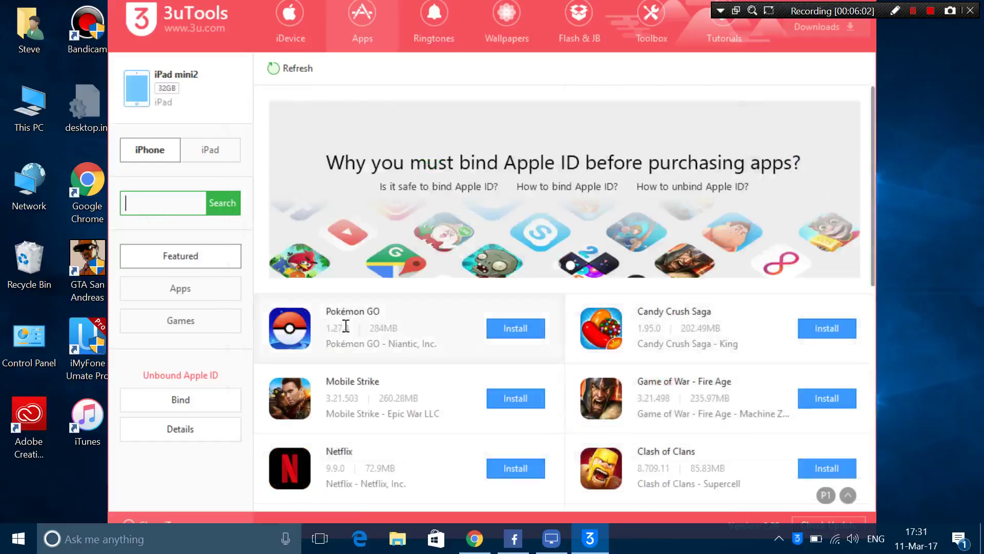
pyautogui.click(199, 322)
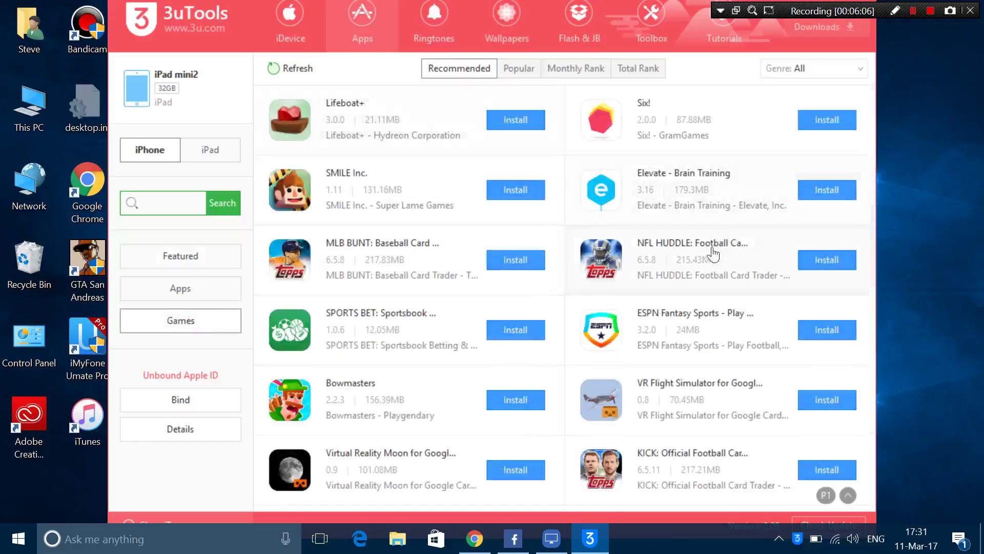
pyautogui.scroll(-2, 701, 271)
pyautogui.scroll(-3, 628, 286)
pyautogui.scroll(-9, 631, 287)
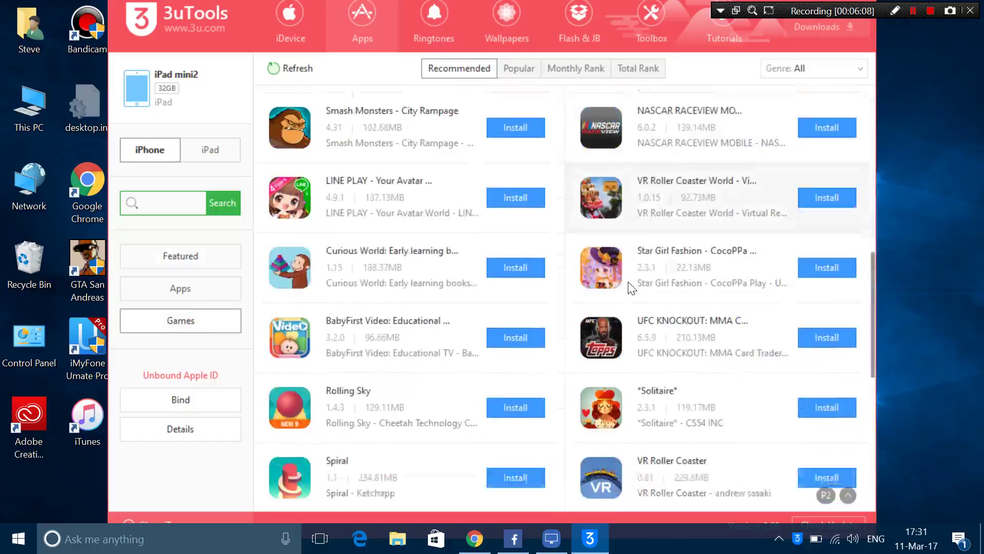
pyautogui.scroll(-7, 631, 285)
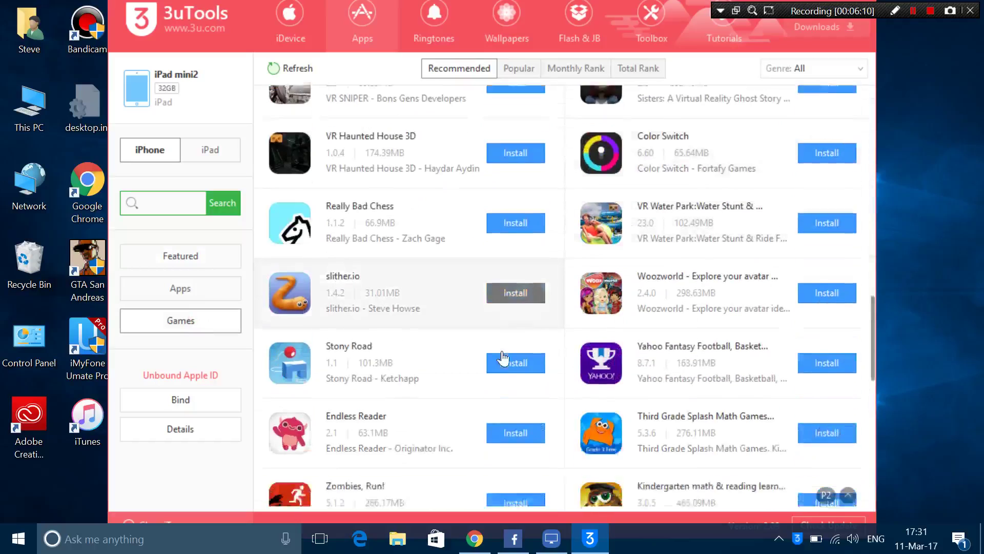
pyautogui.scroll(-7, 502, 351)
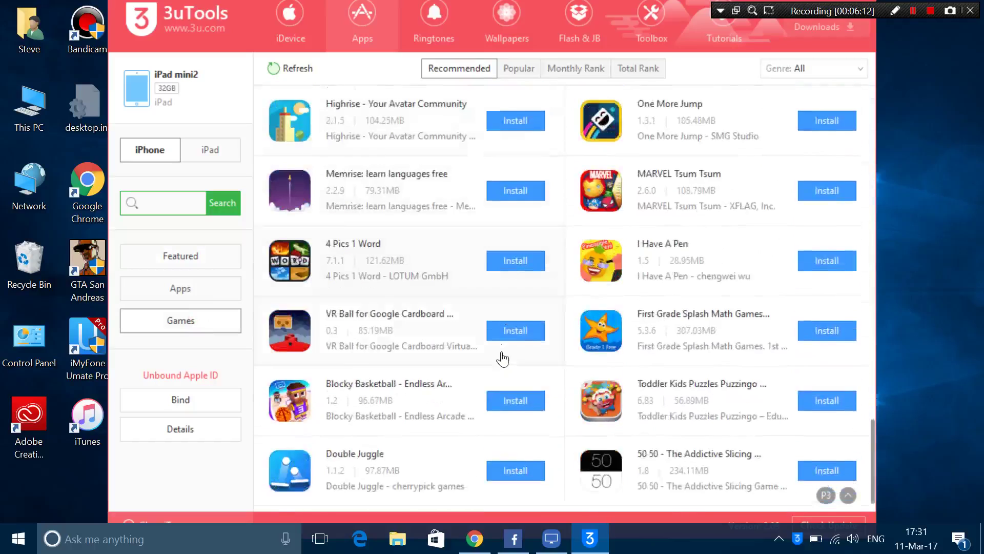
pyautogui.scroll(-11, 505, 357)
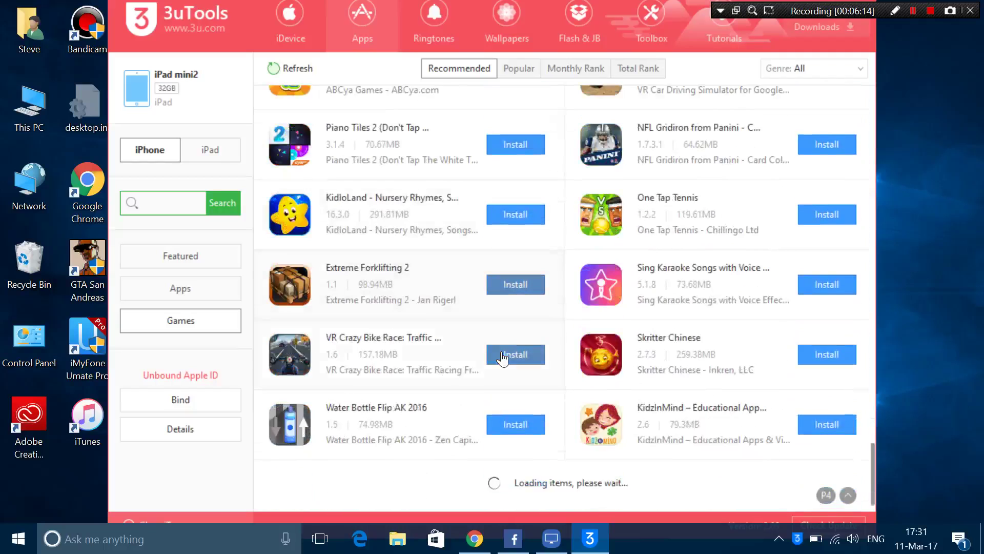
pyautogui.scroll(-5, 433, 347)
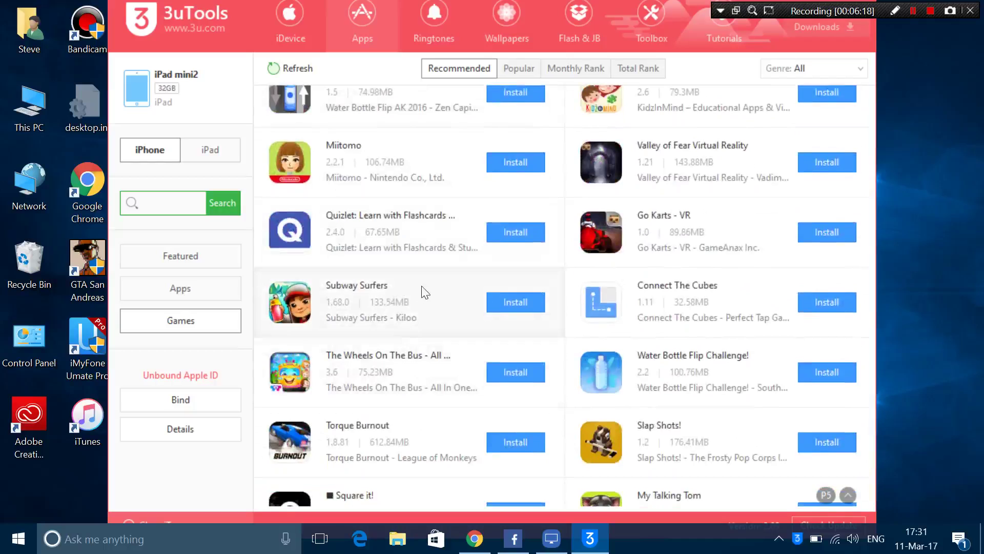
pyautogui.scroll(-3, 423, 296)
pyautogui.scroll(-3, 423, 296)
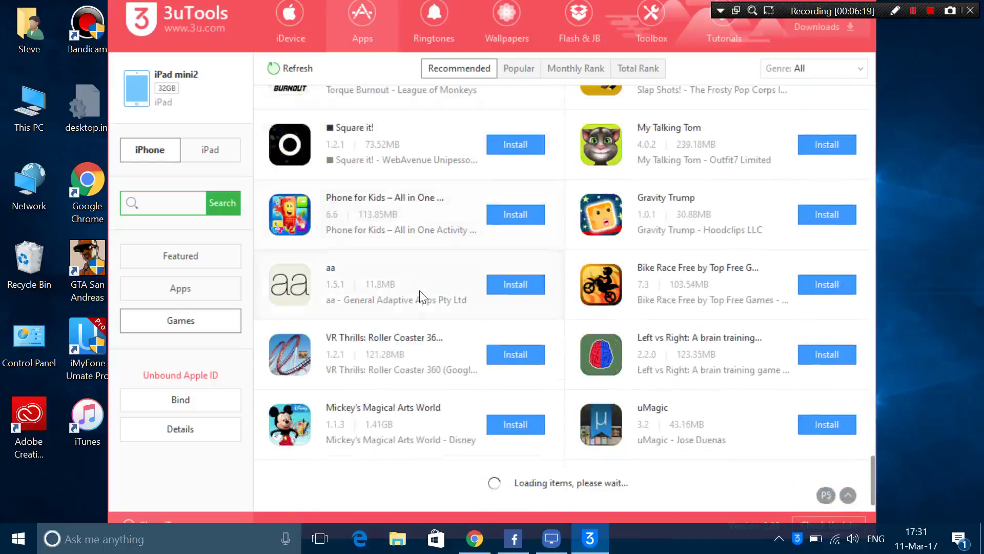
# Install the game aa, then cancel the Apple ID binding in Settings
pyautogui.click(515, 287)
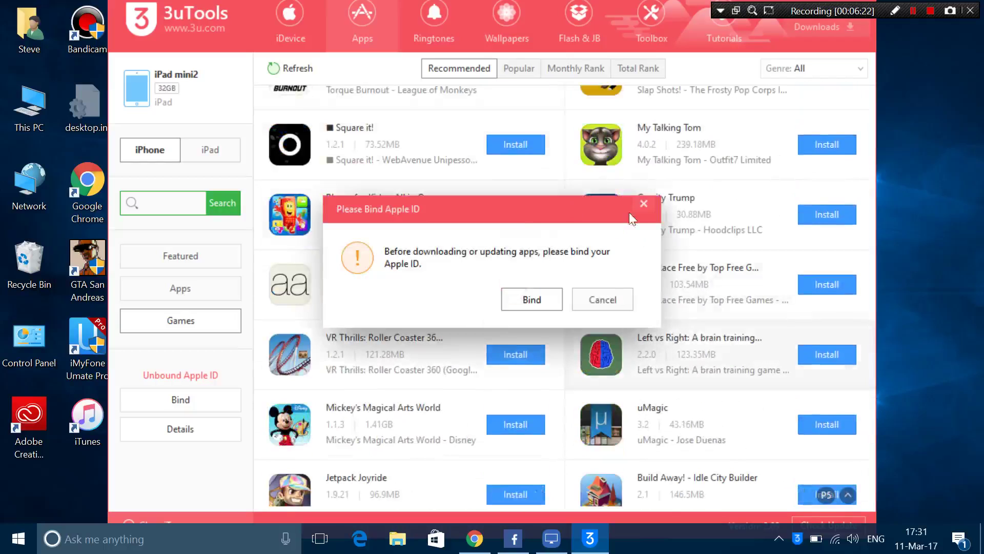
pyautogui.click(539, 302)
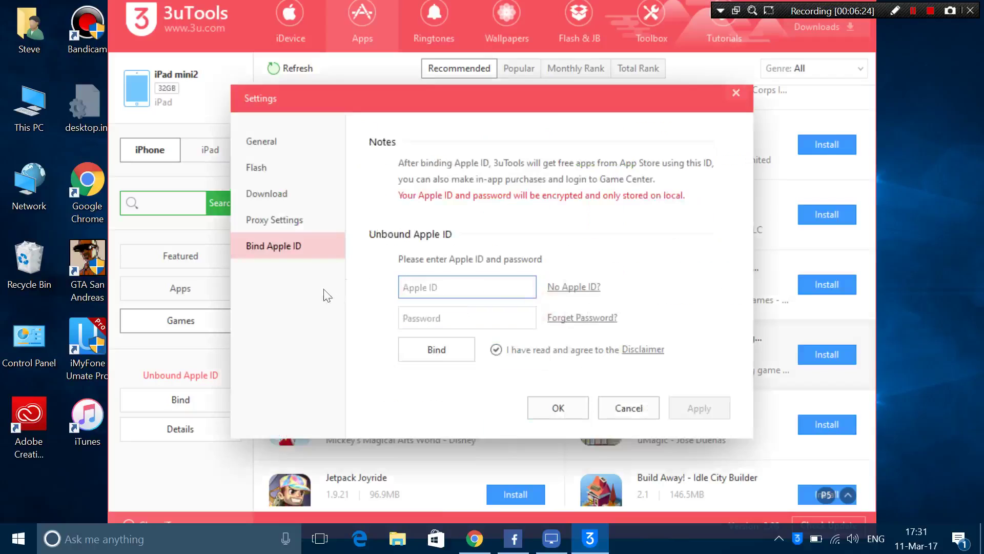
pyautogui.click(630, 409)
# Minimize 3uTools to the system tray and launch PP助手 5.0 from the desktop
pyautogui.moveTo(229, 8); pyautogui.dragTo(118, 195)
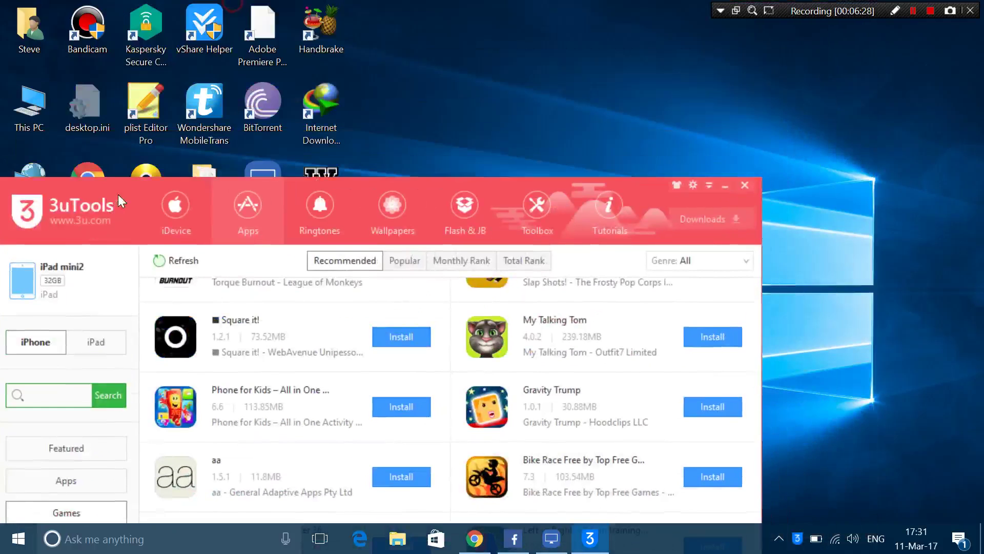
pyautogui.click(730, 184)
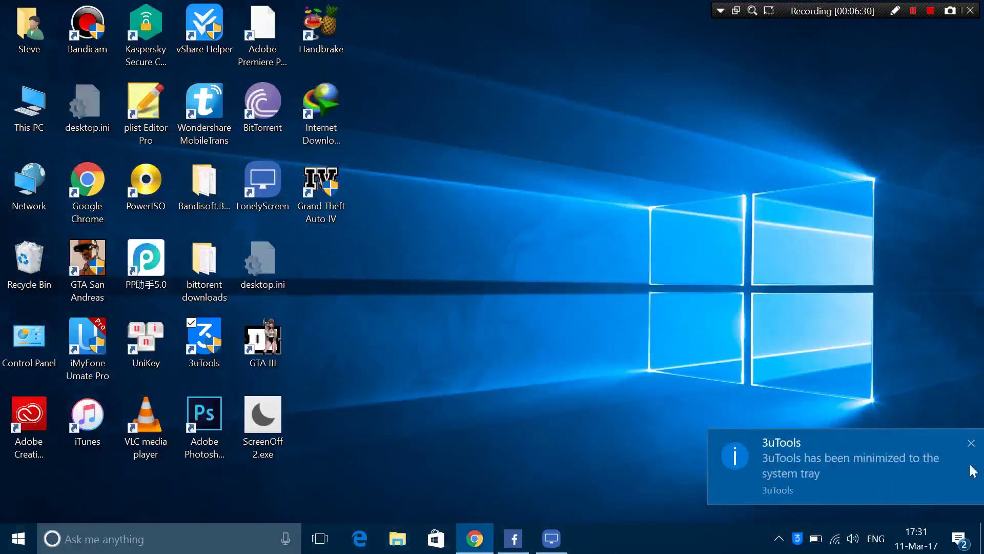
pyautogui.click(970, 443)
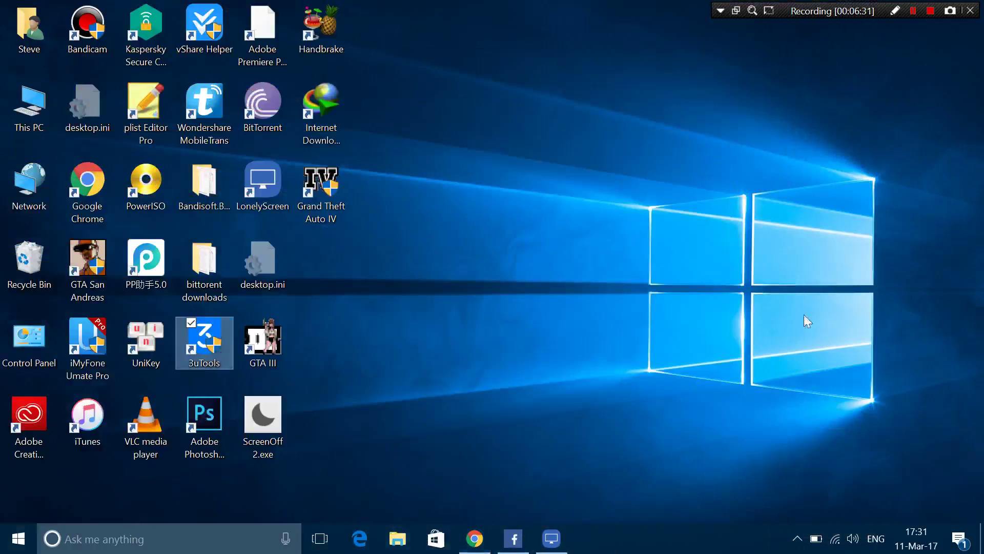
pyautogui.doubleClick(155, 262)
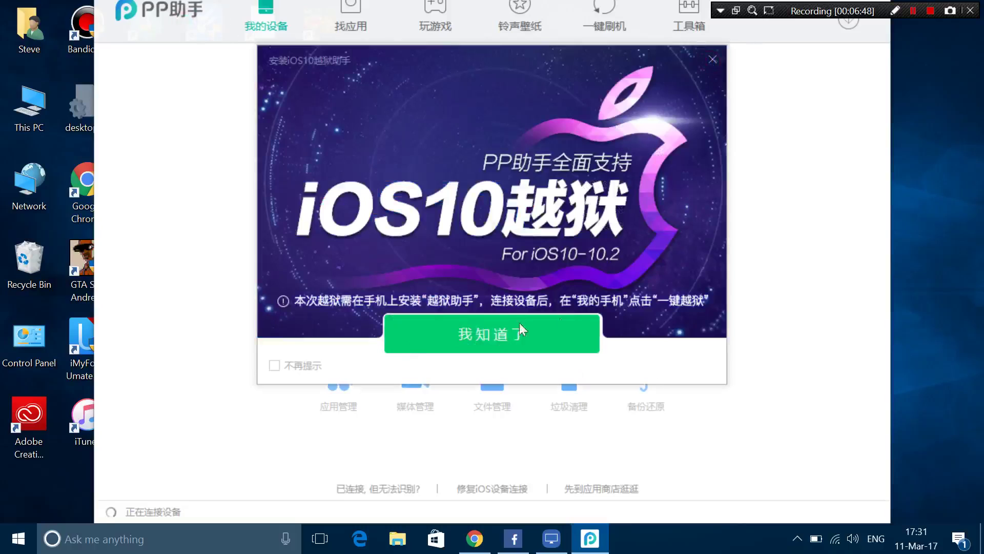
# Dismiss the iOS 10 jailbreak popup, update Geometry under 可更新, and return to 我的手机
pyautogui.click(713, 57)
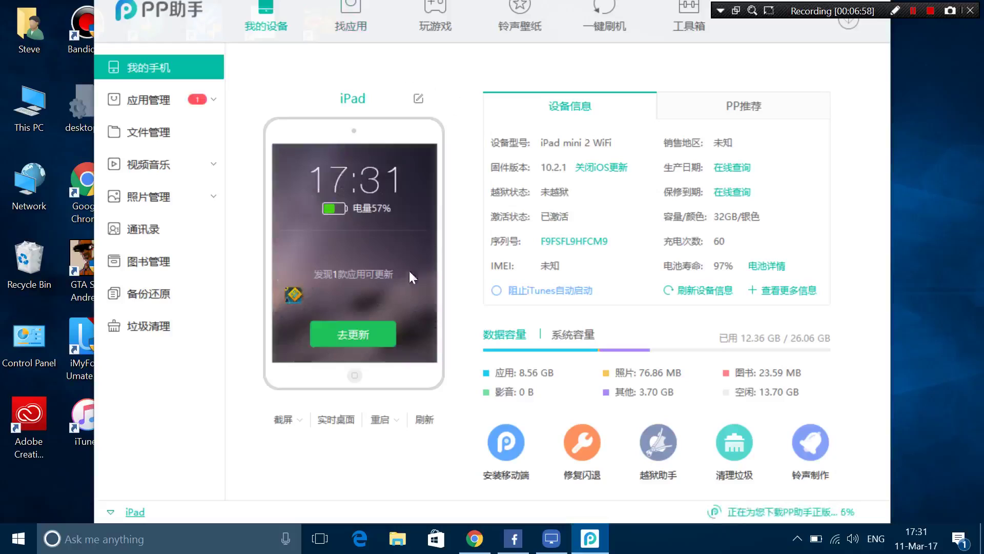
pyautogui.click(352, 334)
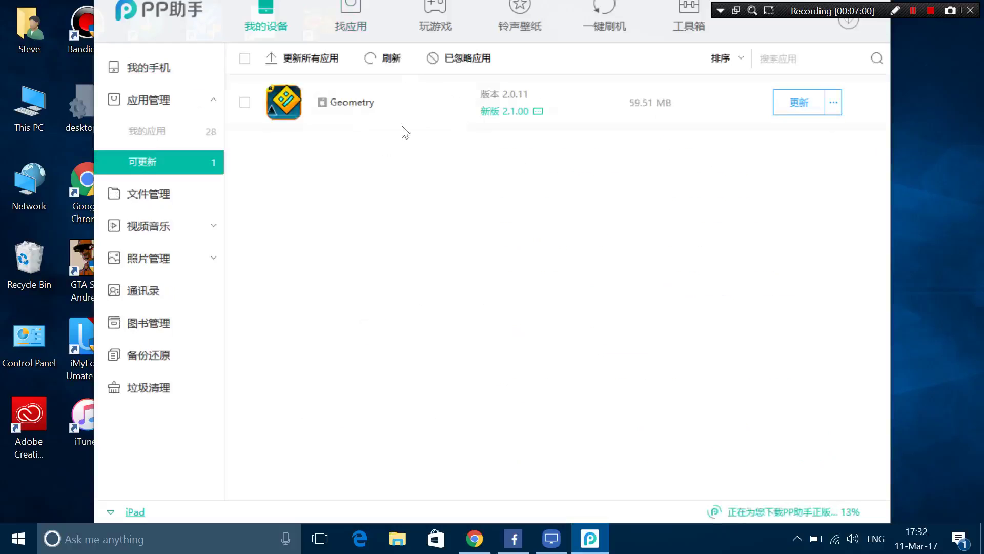
pyautogui.click(806, 109)
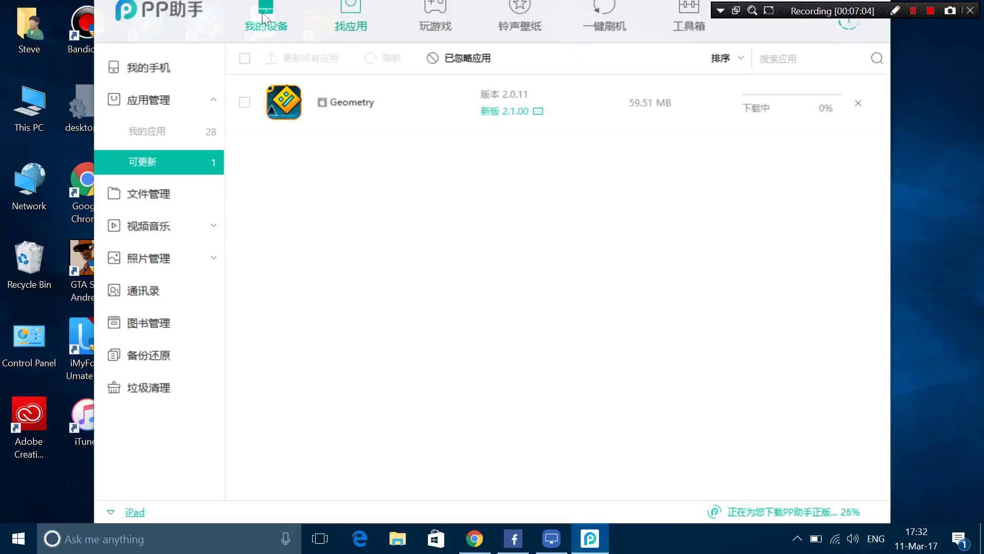
pyautogui.click(199, 76)
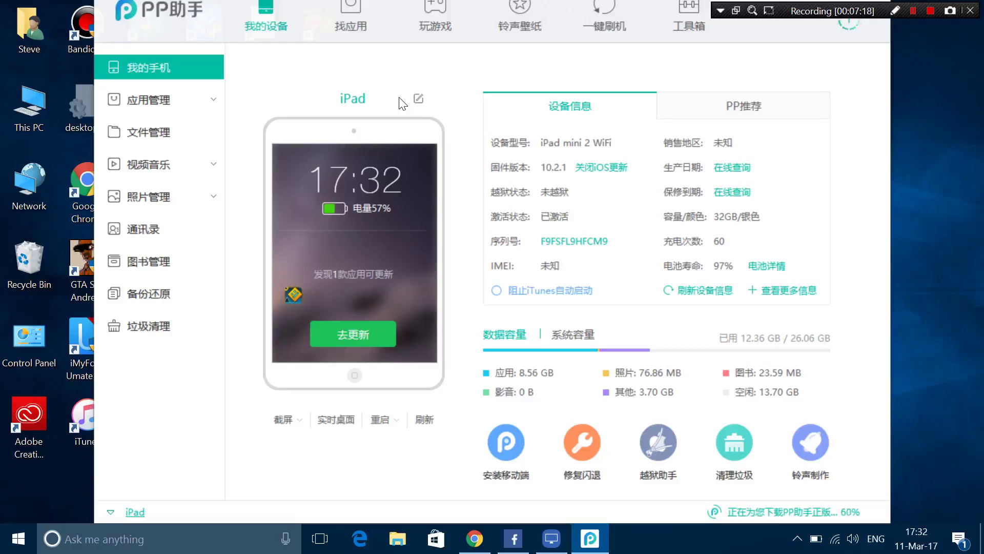
# Search 找应用 for 'chameleon run' and open the 极速变色龙 game's details
pyautogui.click(365, 26)
pyautogui.moveTo(220, 26); pyautogui.dragTo(192, 32)
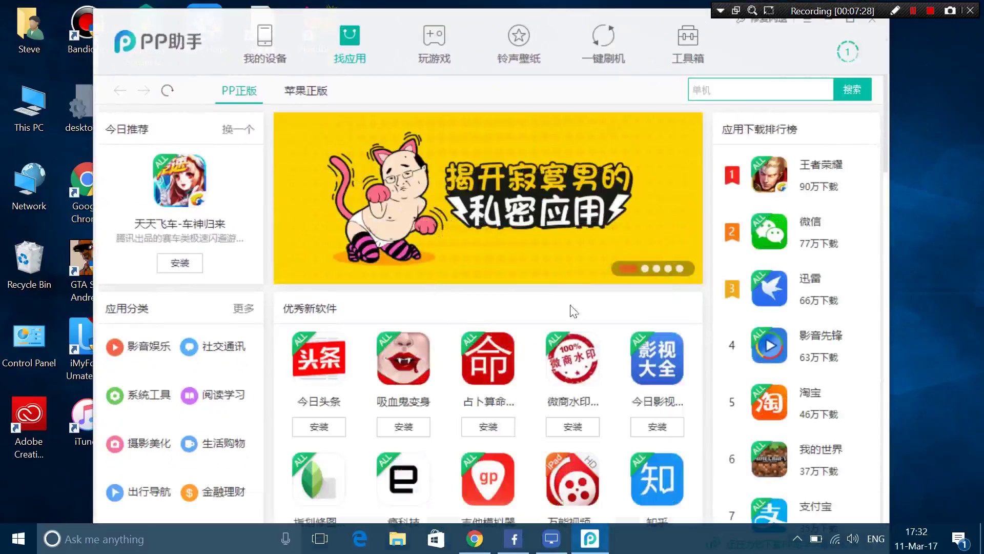
pyautogui.click(765, 87)
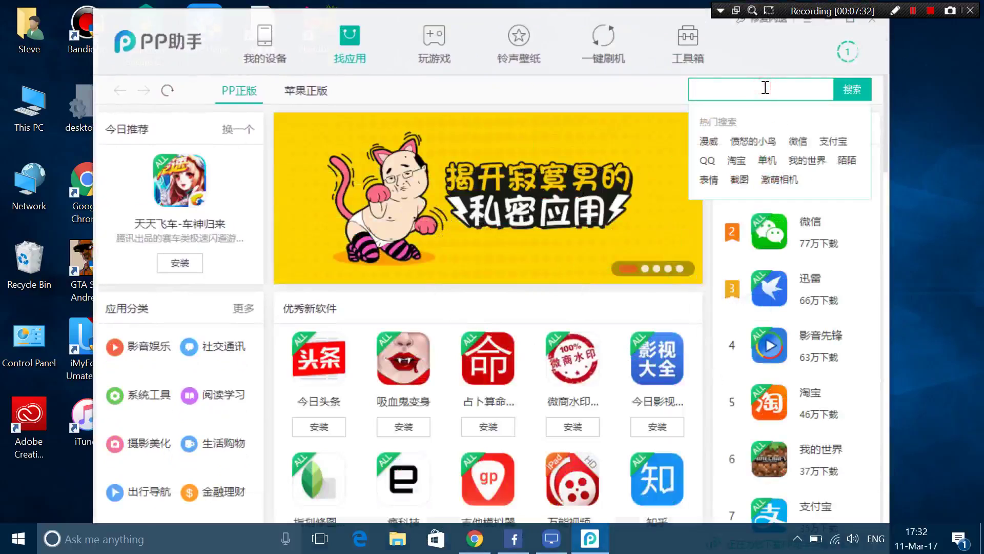
pyautogui.write('chame')
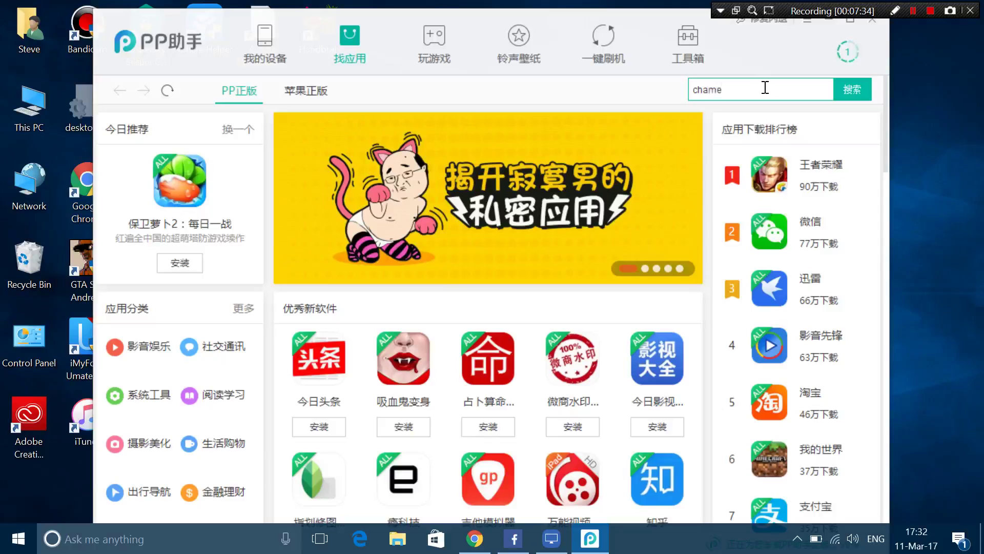
pyautogui.write('leon')
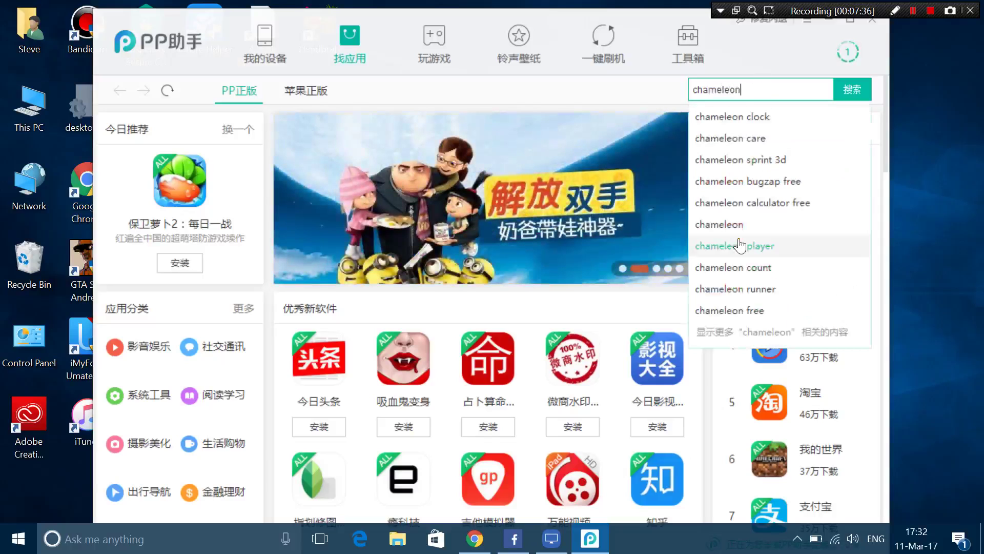
pyautogui.write(' run')
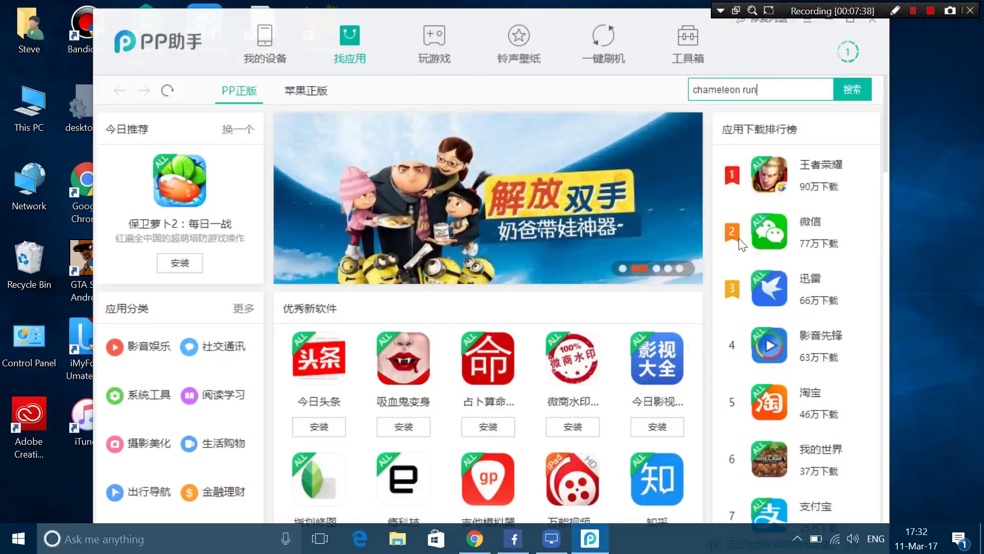
pyautogui.press('Return')
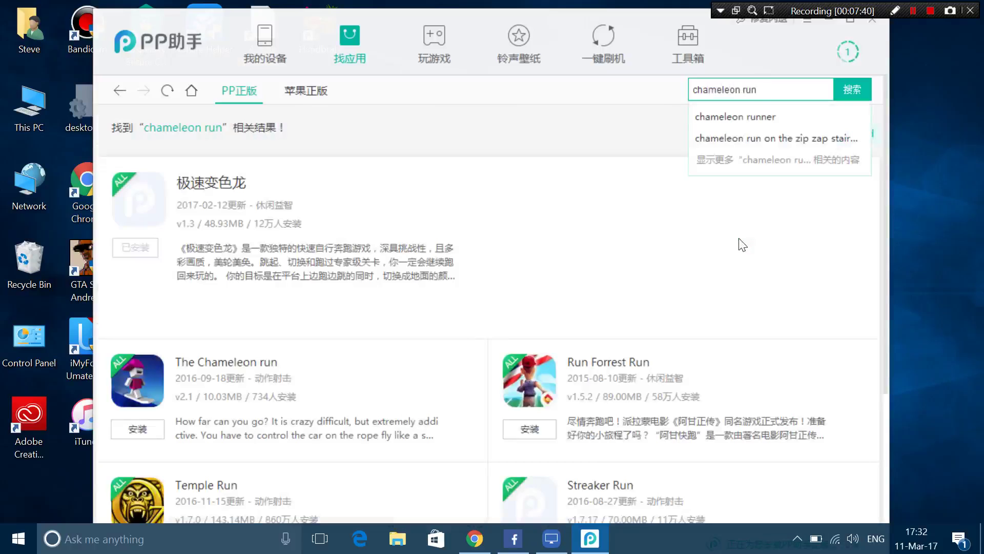
pyautogui.click(209, 185)
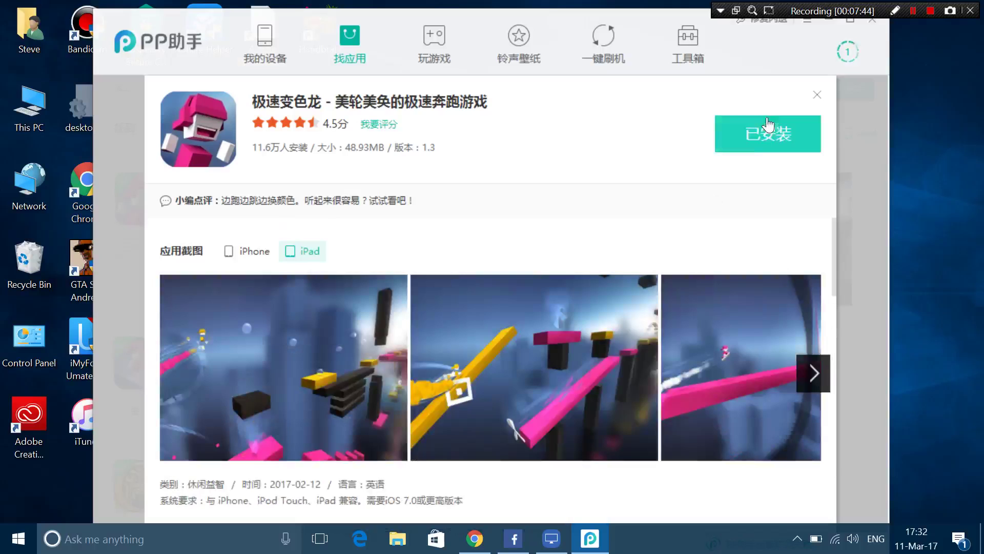
# Delete the 极速变色龙 task in 下载中心, close it, and minimize PP助手
pyautogui.click(846, 51)
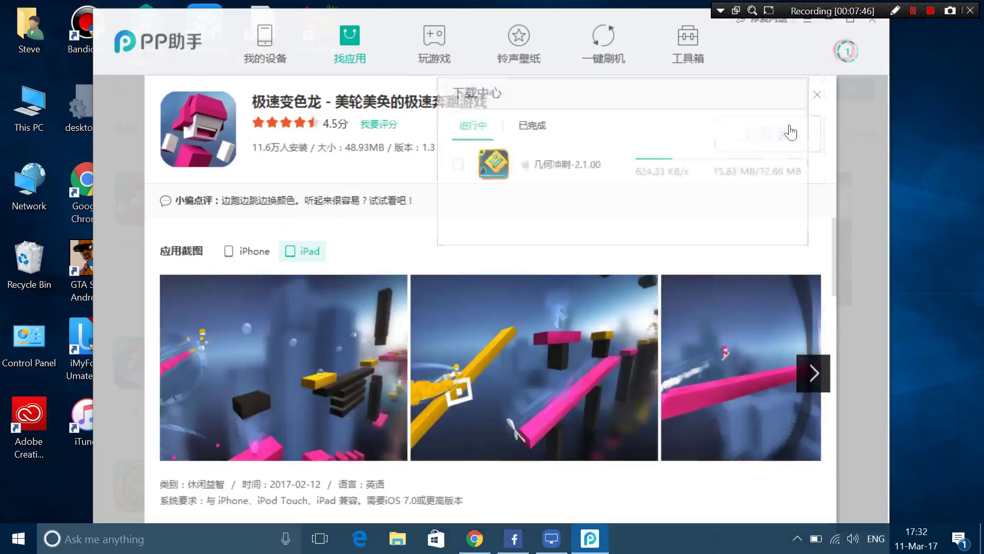
pyautogui.click(787, 131)
pyautogui.click(352, 150)
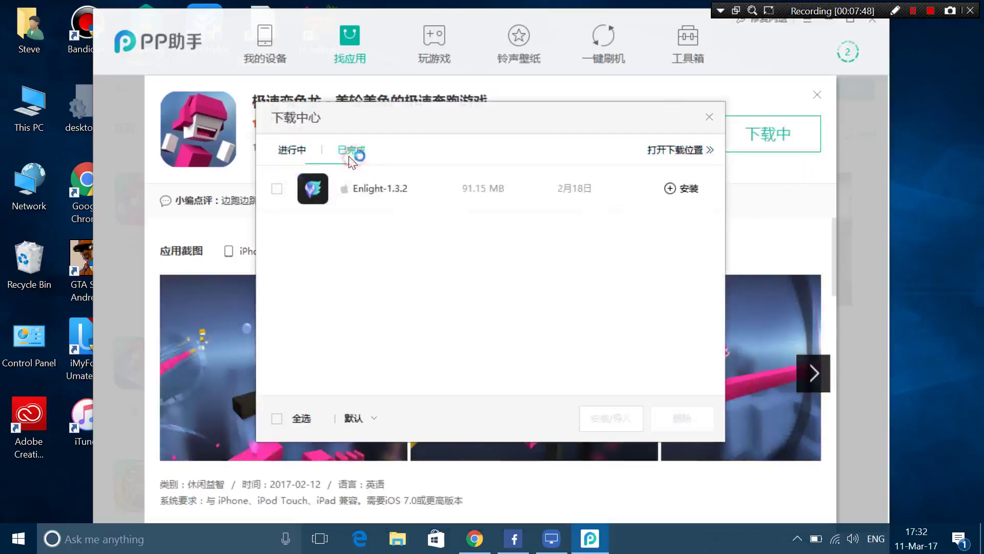
pyautogui.click(292, 150)
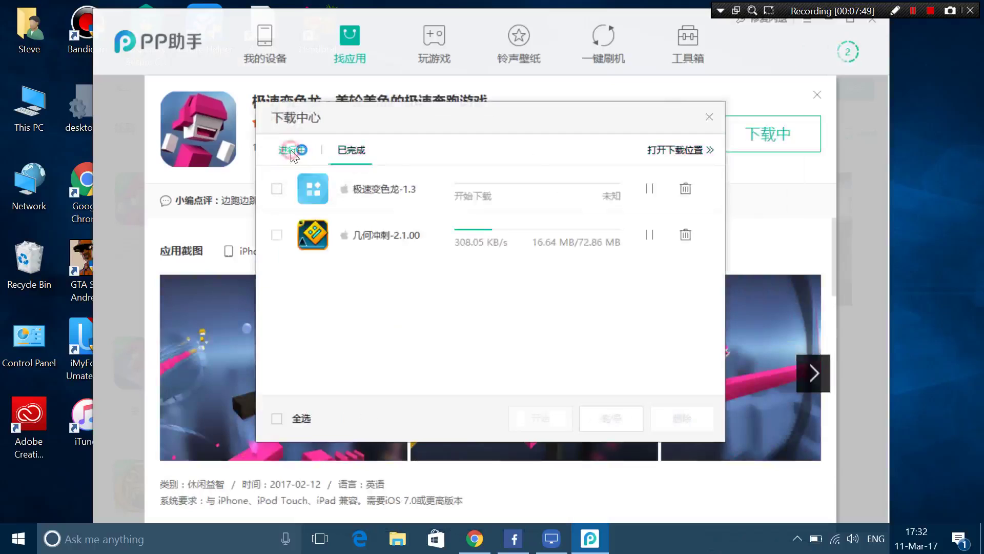
pyautogui.click(684, 190)
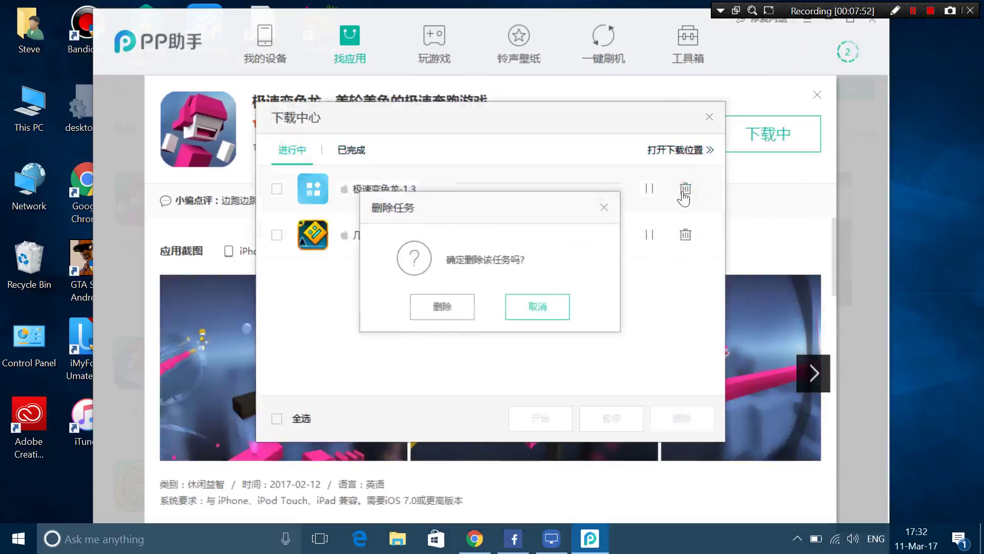
pyautogui.click(442, 306)
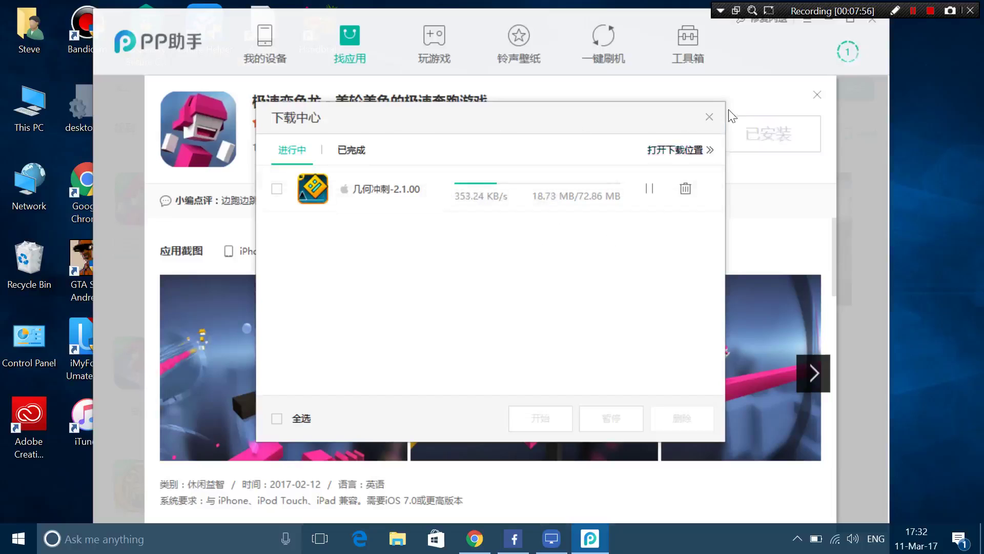
pyautogui.click(709, 117)
pyautogui.moveTo(841, 35); pyautogui.dragTo(826, 79)
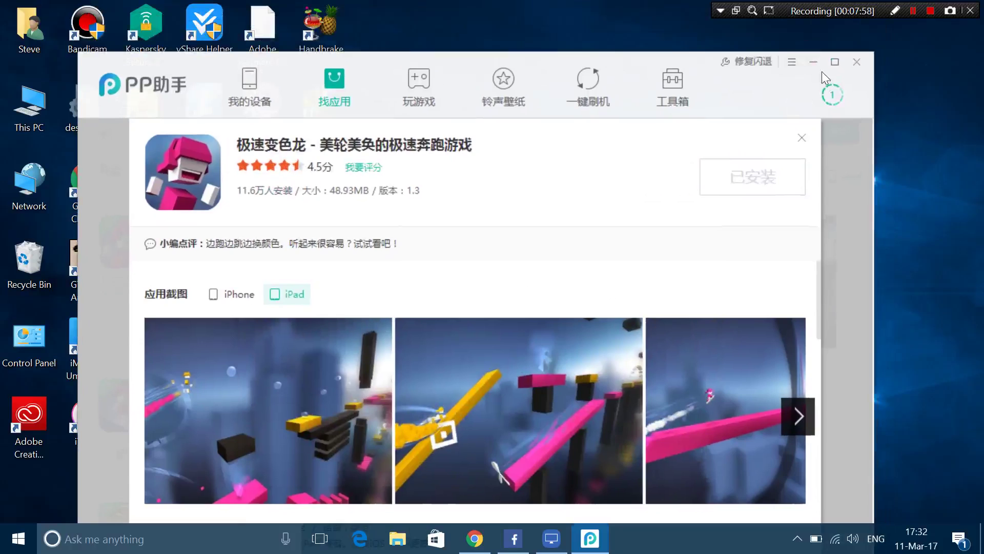
pyautogui.click(820, 68)
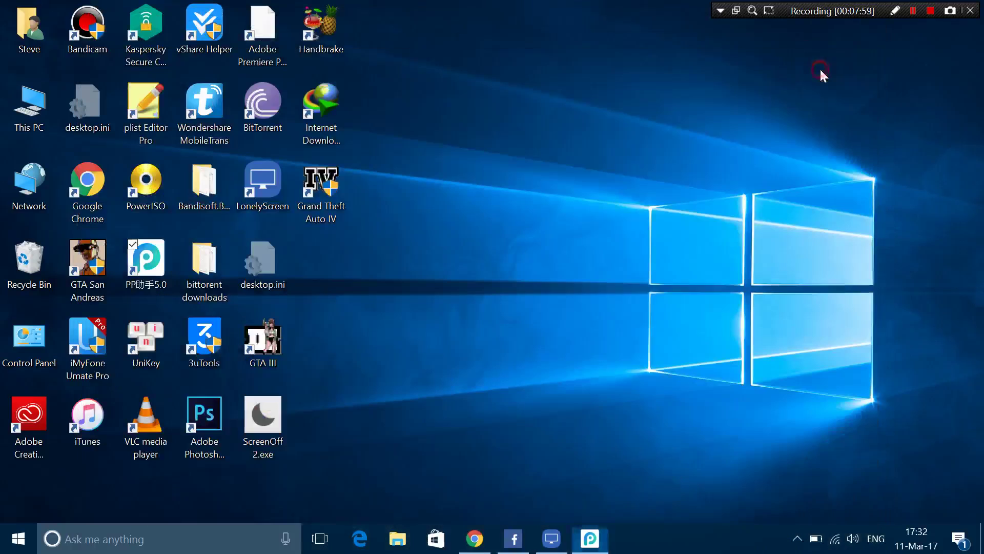
# In a new Chrome tab, open zs.tongbu.com from the 'tongbu' suggestion, then minimize Chrome
pyautogui.click(474, 538)
pyautogui.hotkey('ctrl', 't')
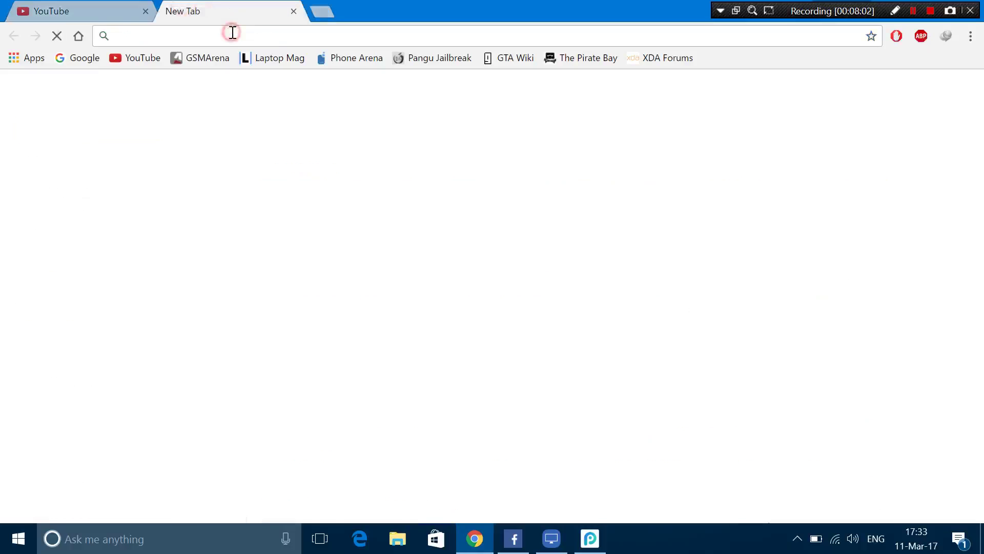
pyautogui.write('tongbu')
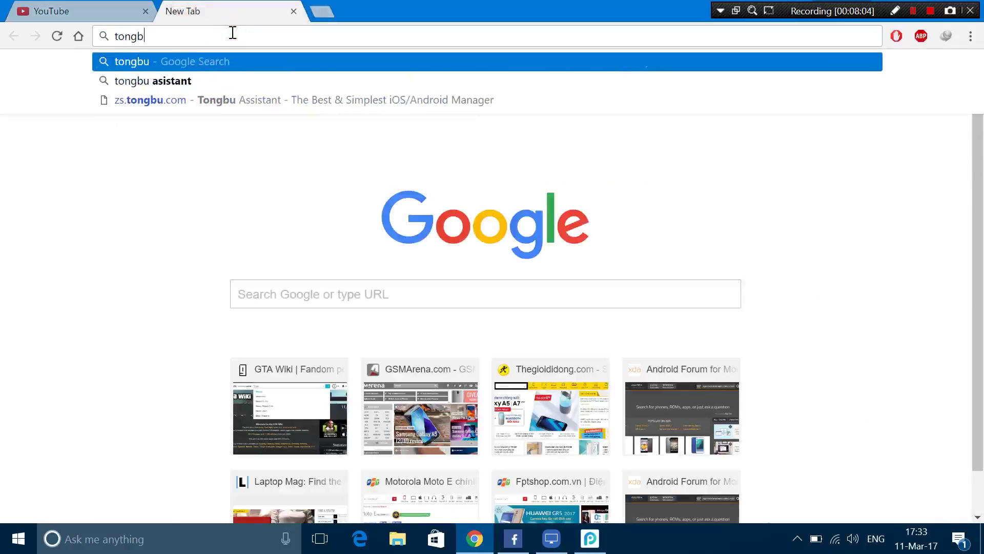
pyautogui.click(271, 99)
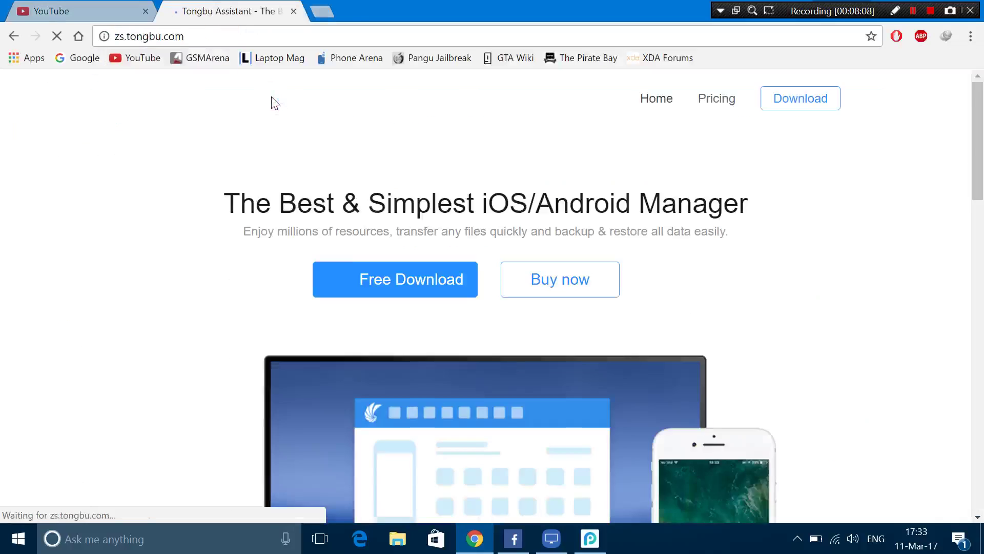
pyautogui.scroll(-4, 469, 331)
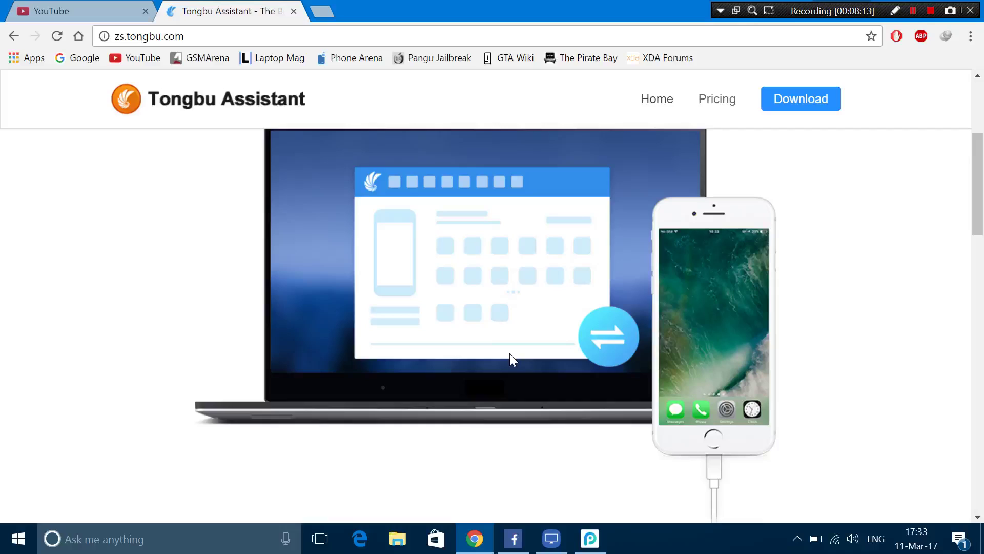
pyautogui.click(900, 6)
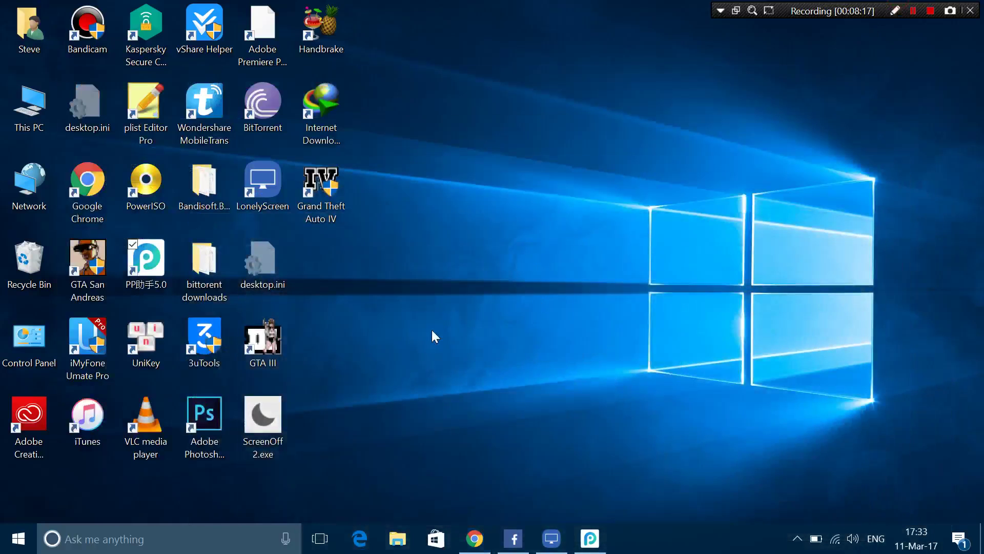